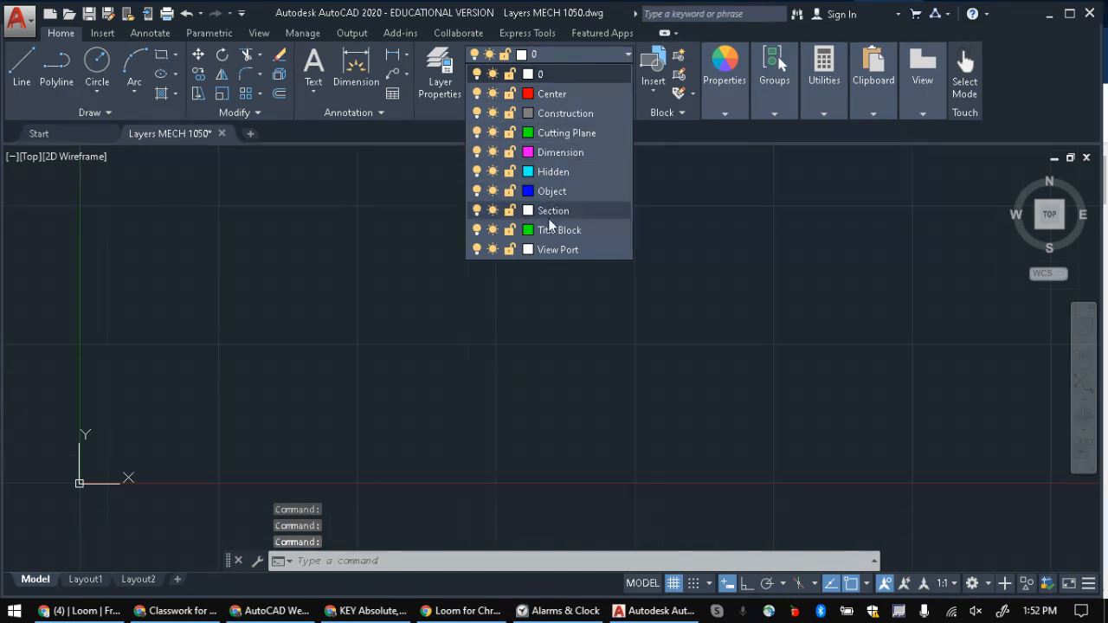
Step: Review the layer list and layer properties of the finished Layers MECH 1050 drawing
{"action": "left_click", "coordinate": [571, 75]}
{"action": "left_click", "coordinate": [440, 69]}
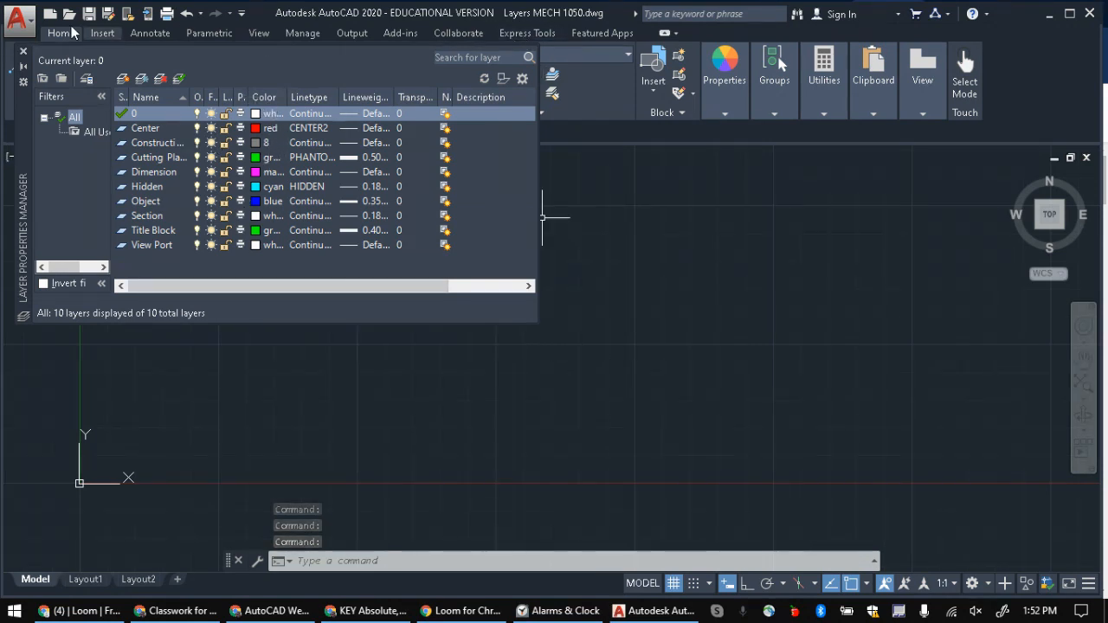
{"action": "left_click", "coordinate": [23, 51]}
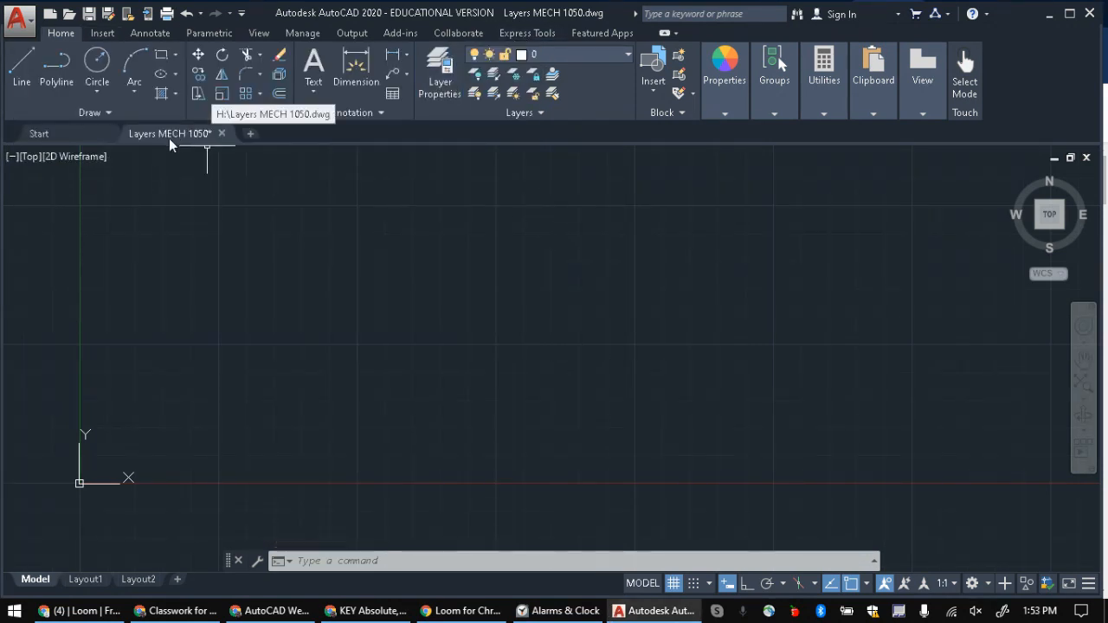
Step: Create a new drawing from the acad.dwt template
{"action": "left_click", "coordinate": [59, 135]}
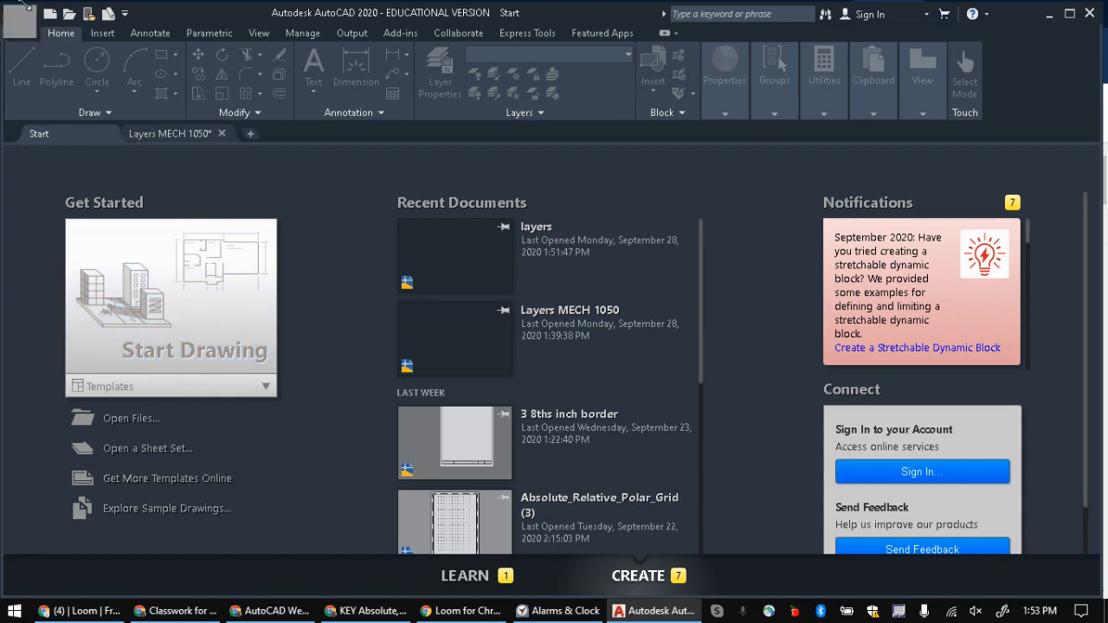
{"action": "left_click", "coordinate": [26, 26]}
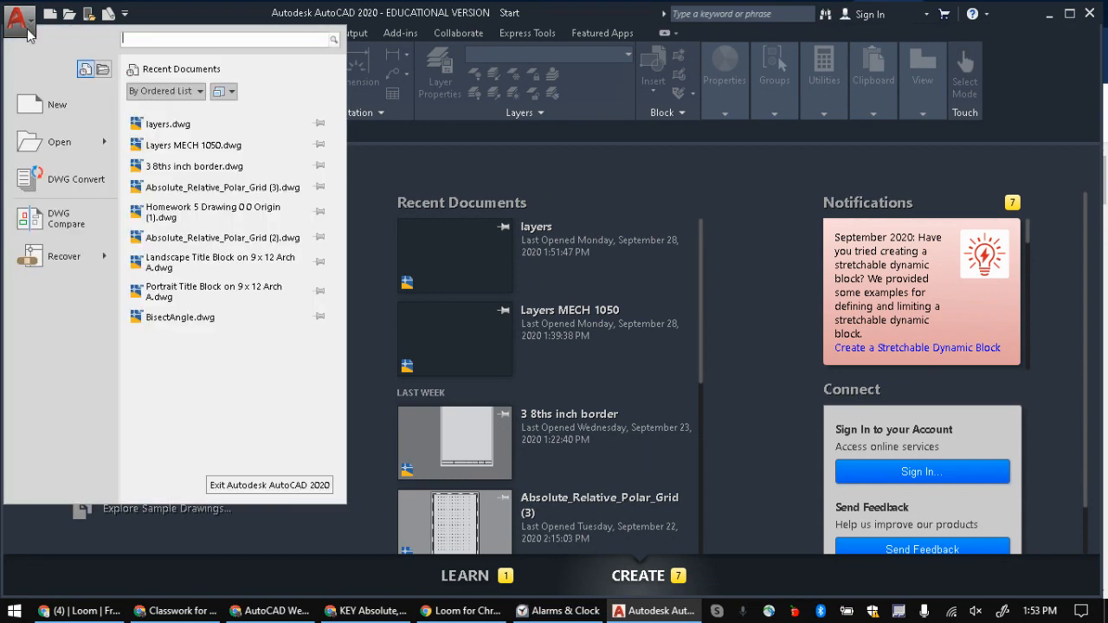
{"action": "left_click", "coordinate": [54, 107]}
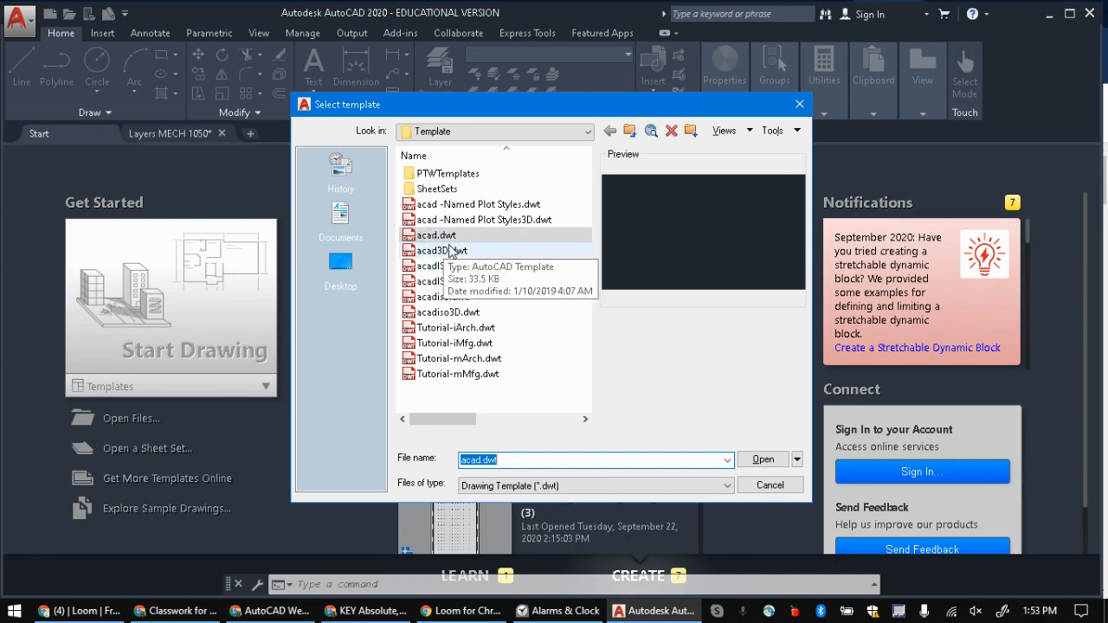
{"action": "left_click", "coordinate": [425, 238]}
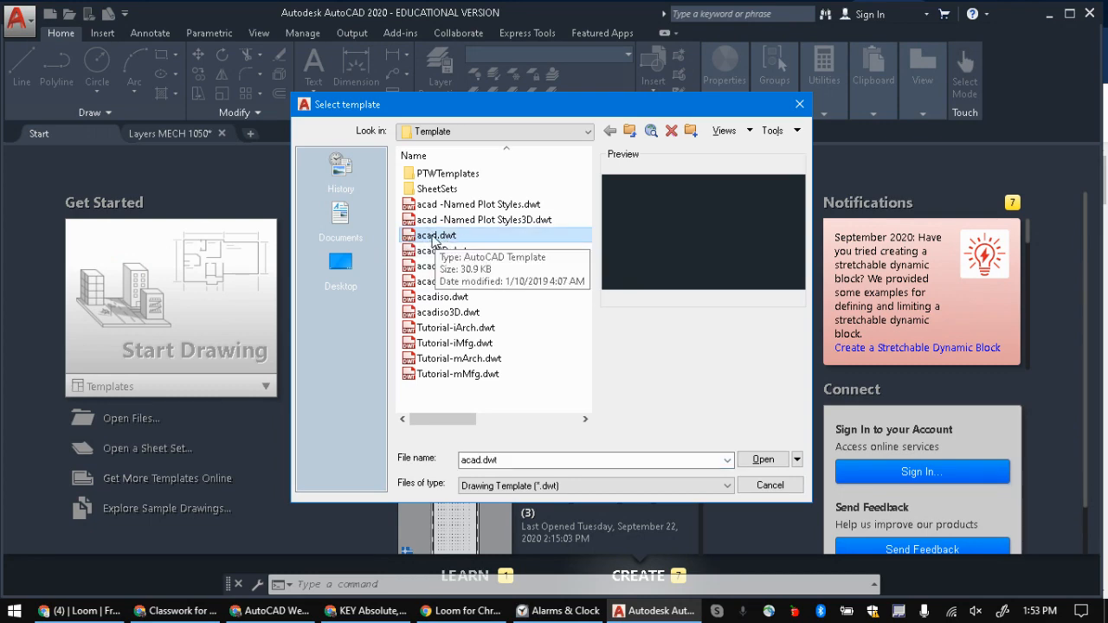
{"action": "left_click", "coordinate": [763, 459]}
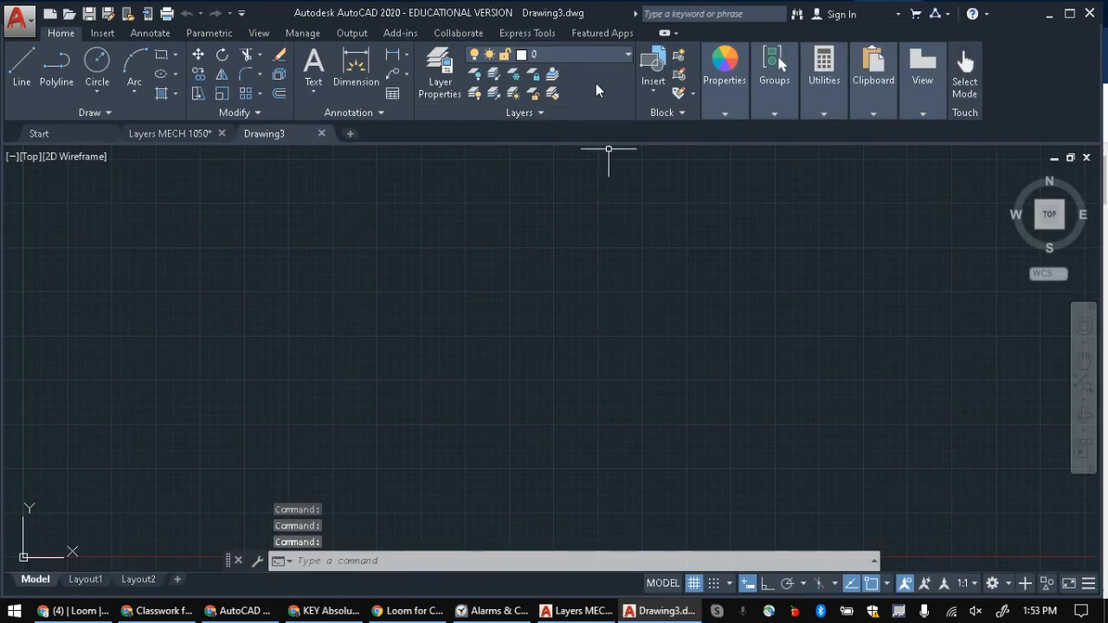
Step: Add a new layer named Object in the Layer Properties Manager
{"action": "left_click", "coordinate": [441, 72]}
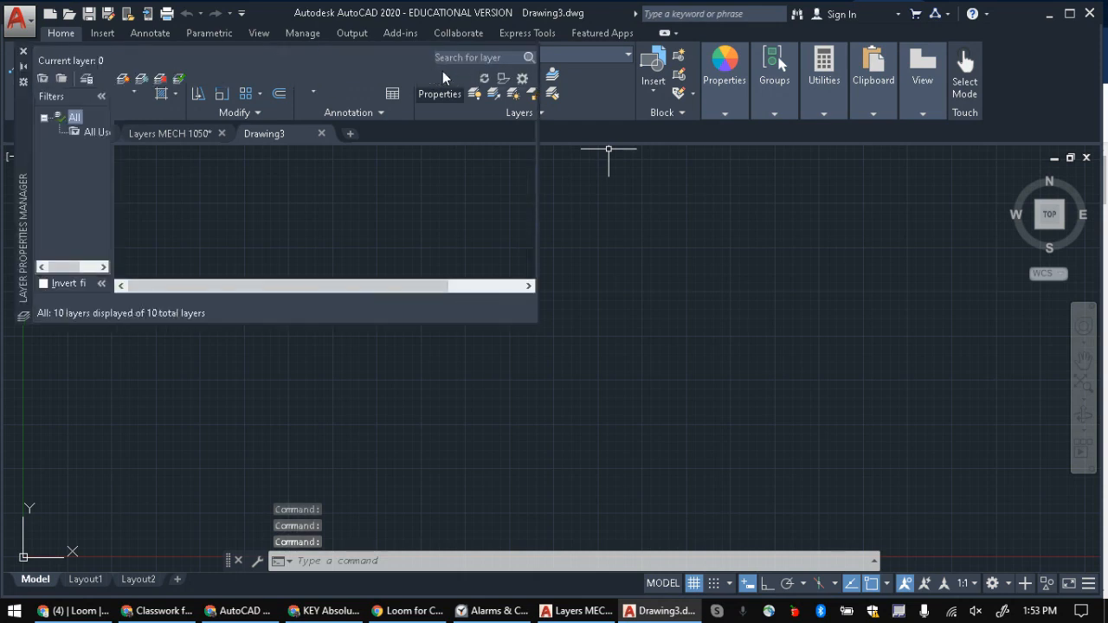
{"action": "left_click", "coordinate": [24, 53]}
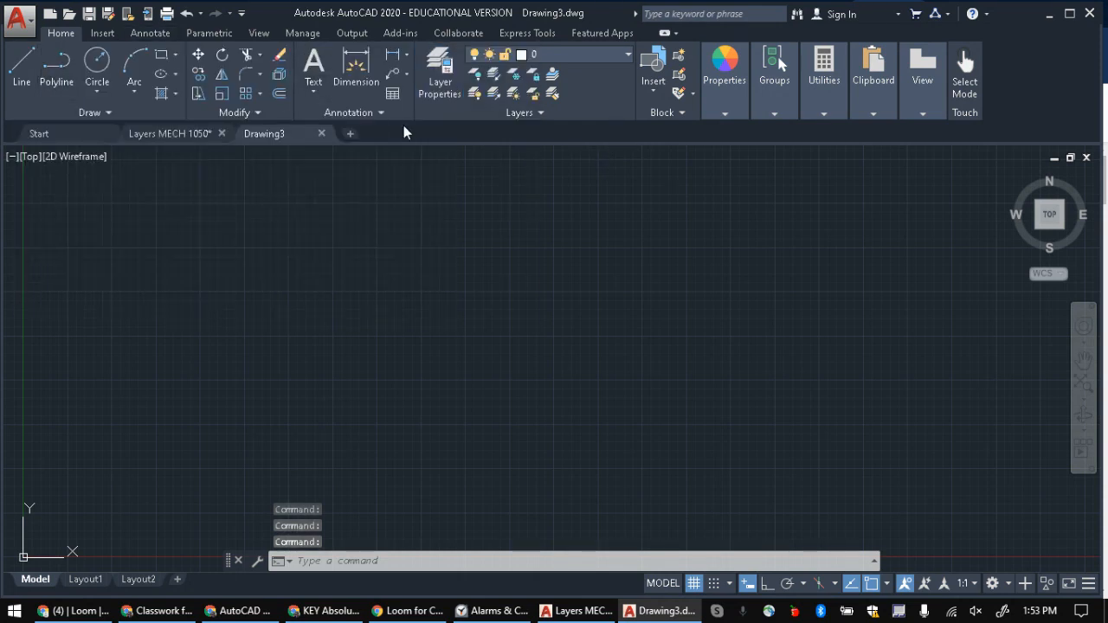
{"action": "left_click", "coordinate": [441, 86]}
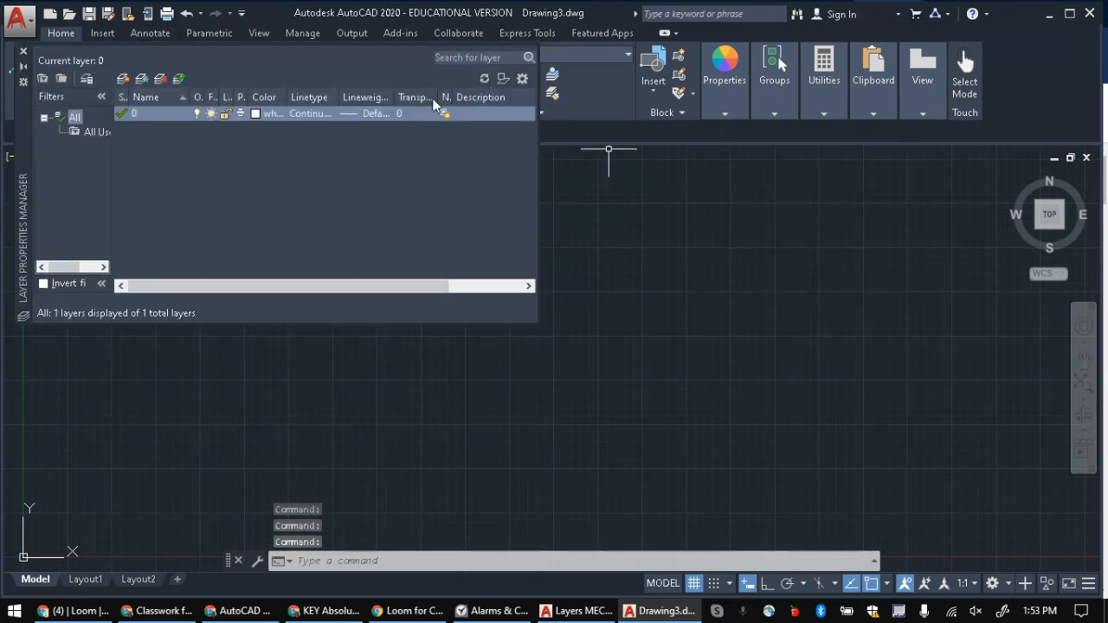
{"action": "left_click", "coordinate": [122, 78]}
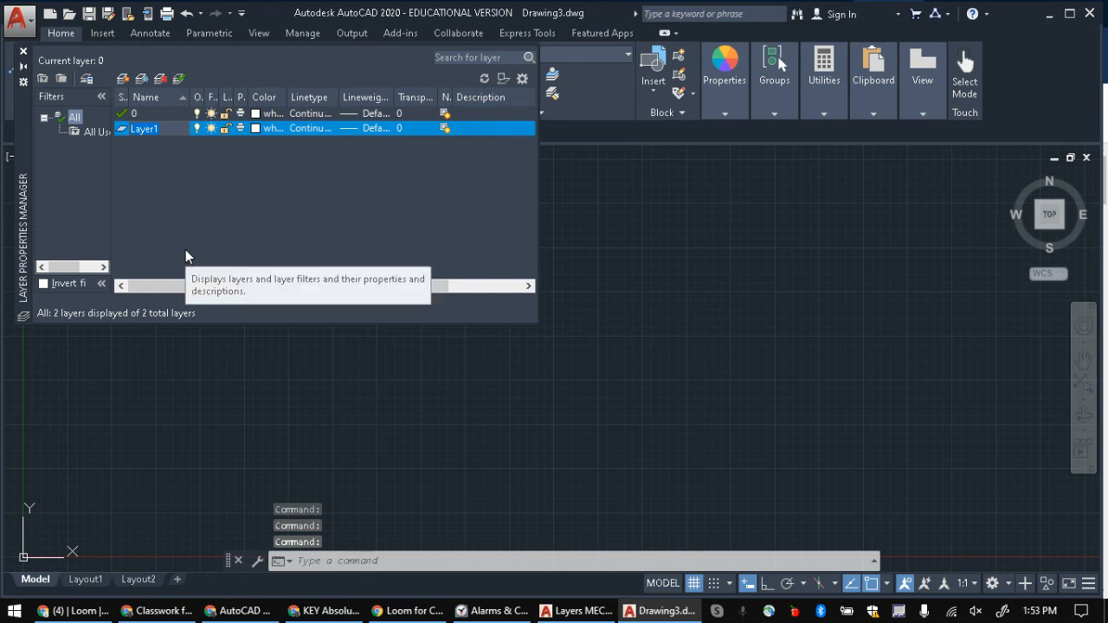
{"action": "type", "text": "0bject"}
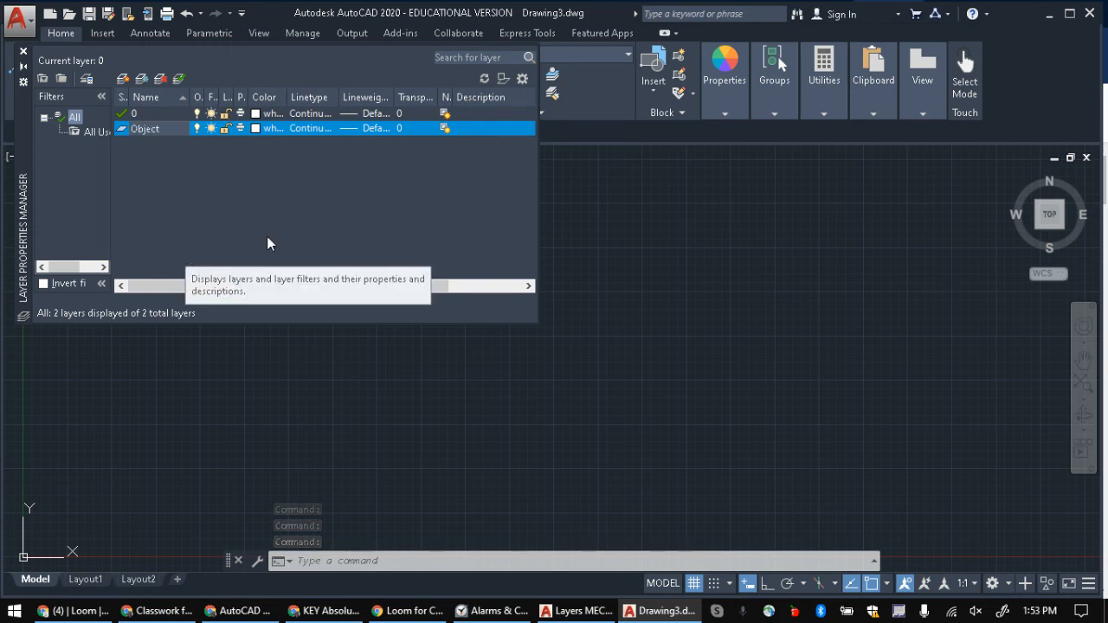
{"action": "key", "text": "Return"}
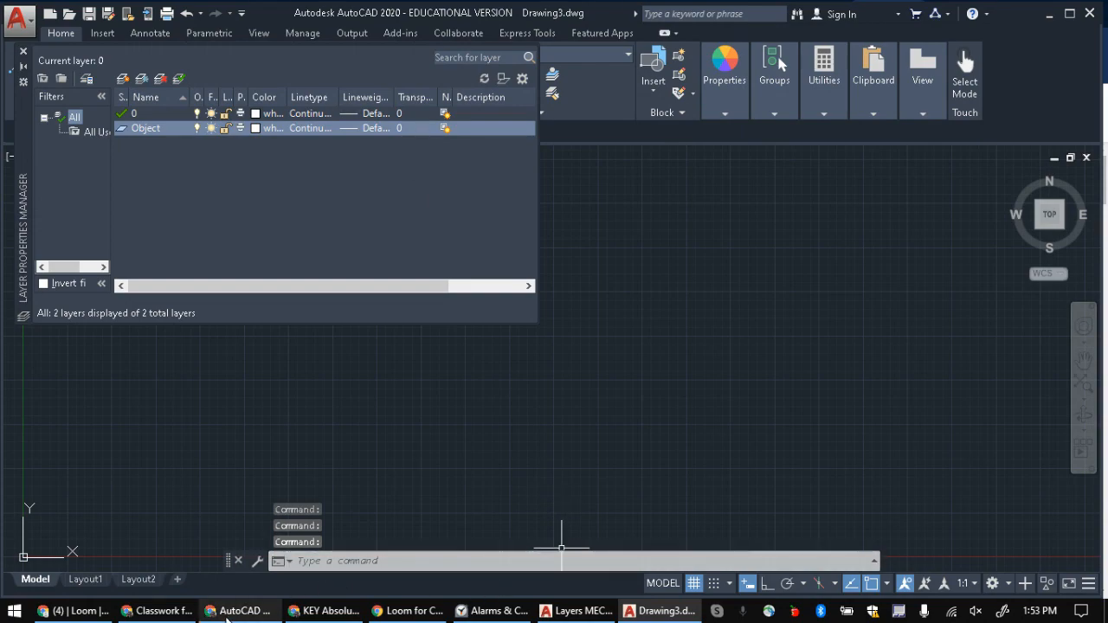
Step: Switch to the browser and look up the Object layer's color, line type and line weight in the Layers Exercise document
{"action": "left_click", "coordinate": [158, 611]}
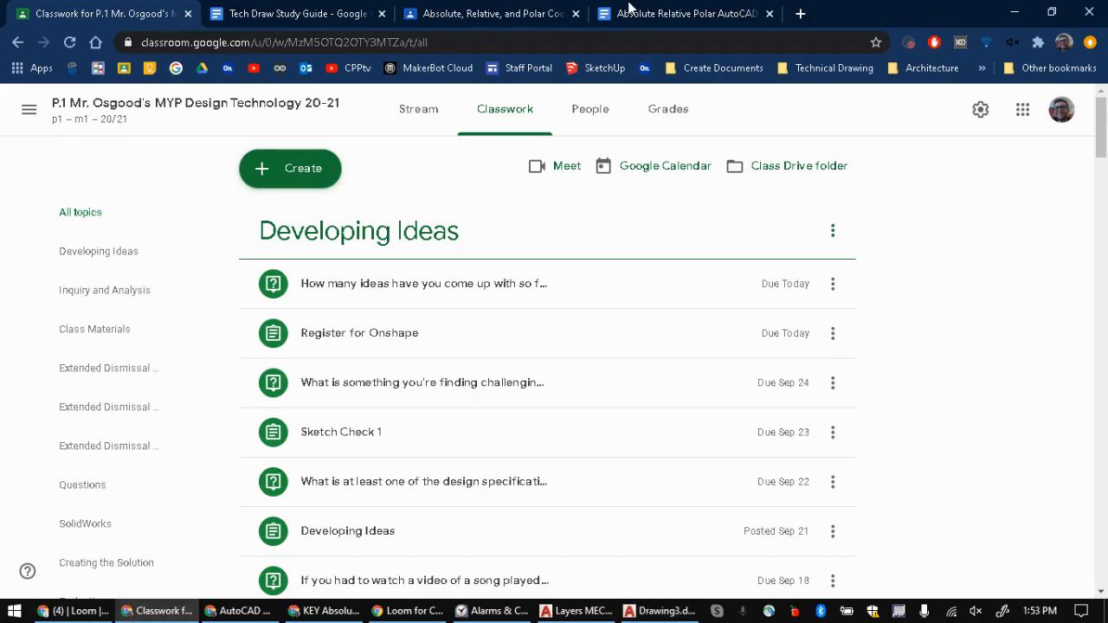
{"action": "left_click", "coordinate": [73, 611]}
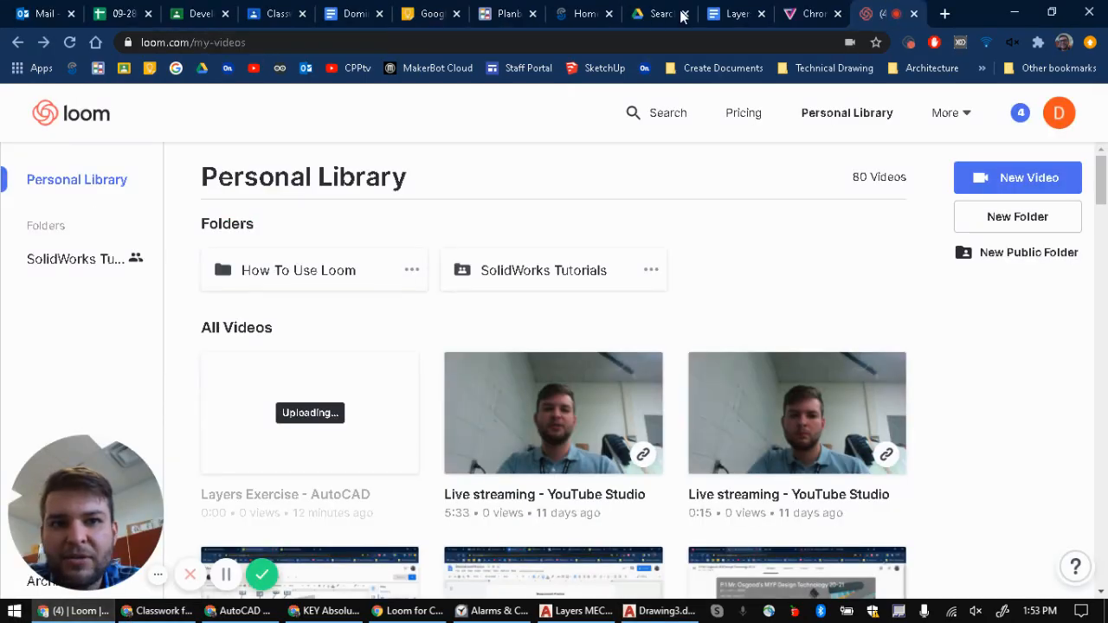
{"action": "left_click", "coordinate": [738, 13]}
{"action": "scroll", "coordinate": [313, 452], "scroll_direction": "up", "scroll_amount": 5}
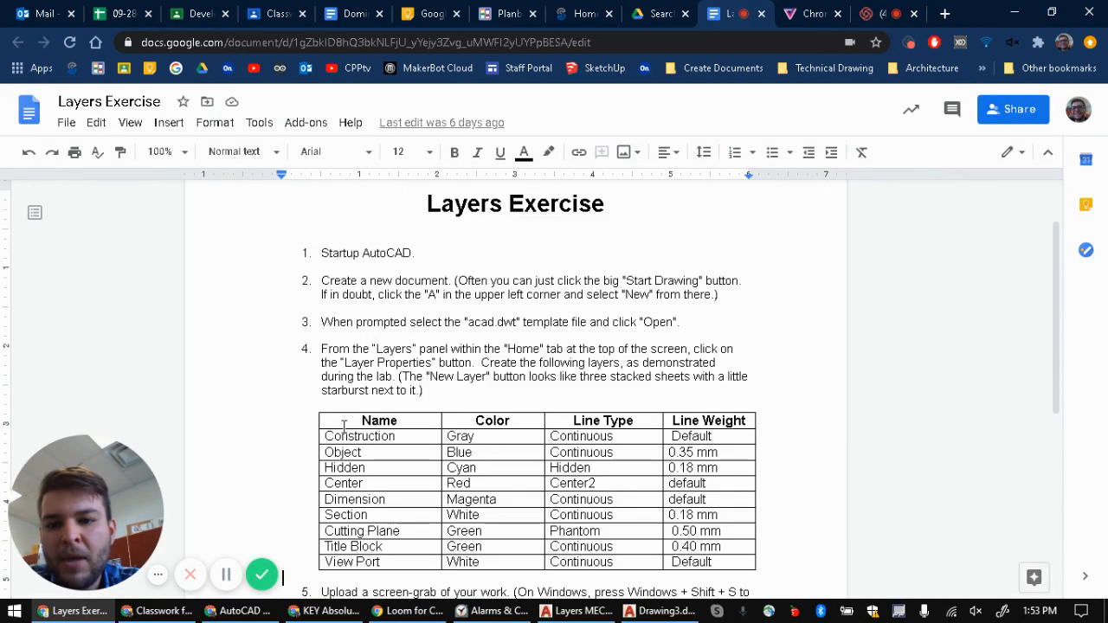
{"action": "left_click", "coordinate": [469, 453]}
{"action": "left_click", "coordinate": [610, 458]}
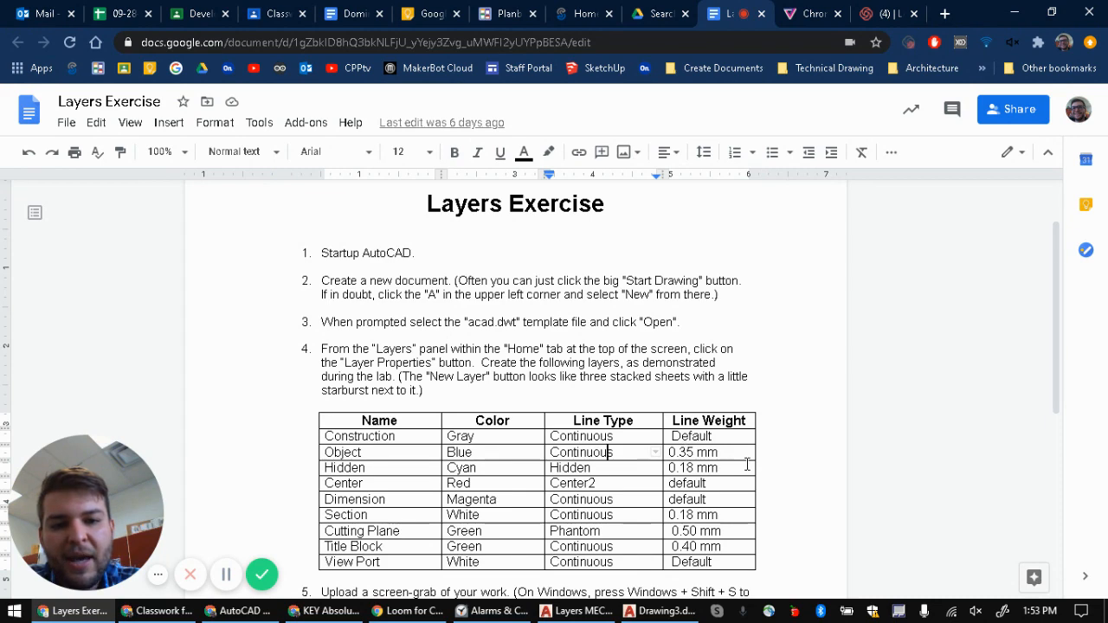
{"action": "left_click_drag", "start_coordinate": [718, 455], "coordinate": [665, 454]}
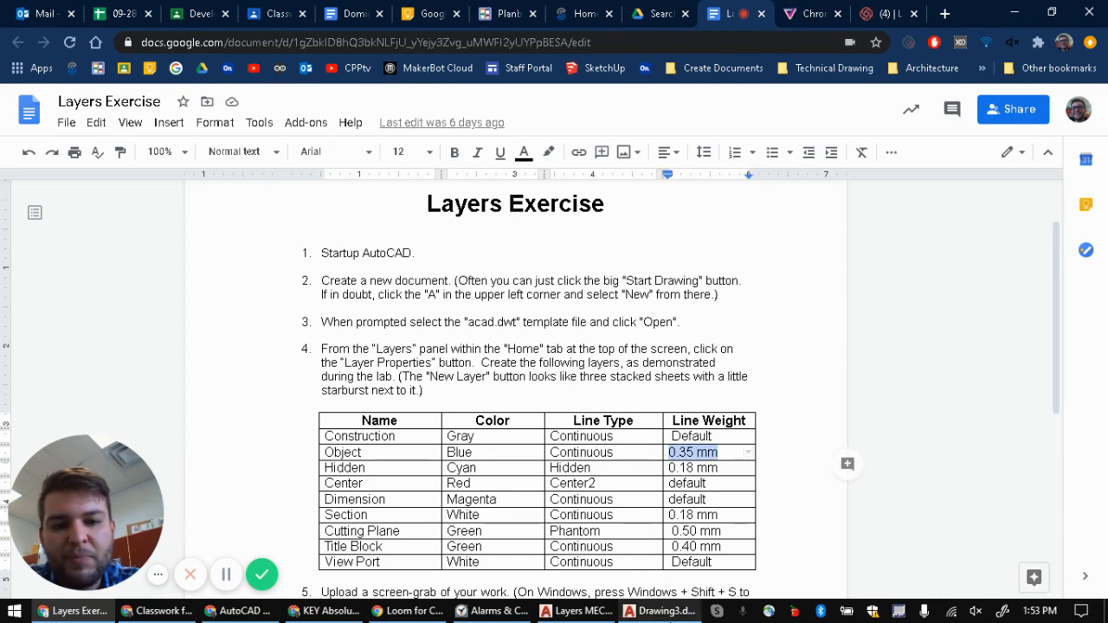
Step: Return to the new drawing in AutoCAD and set the Object layer's color to blue
{"action": "left_click", "coordinate": [578, 611]}
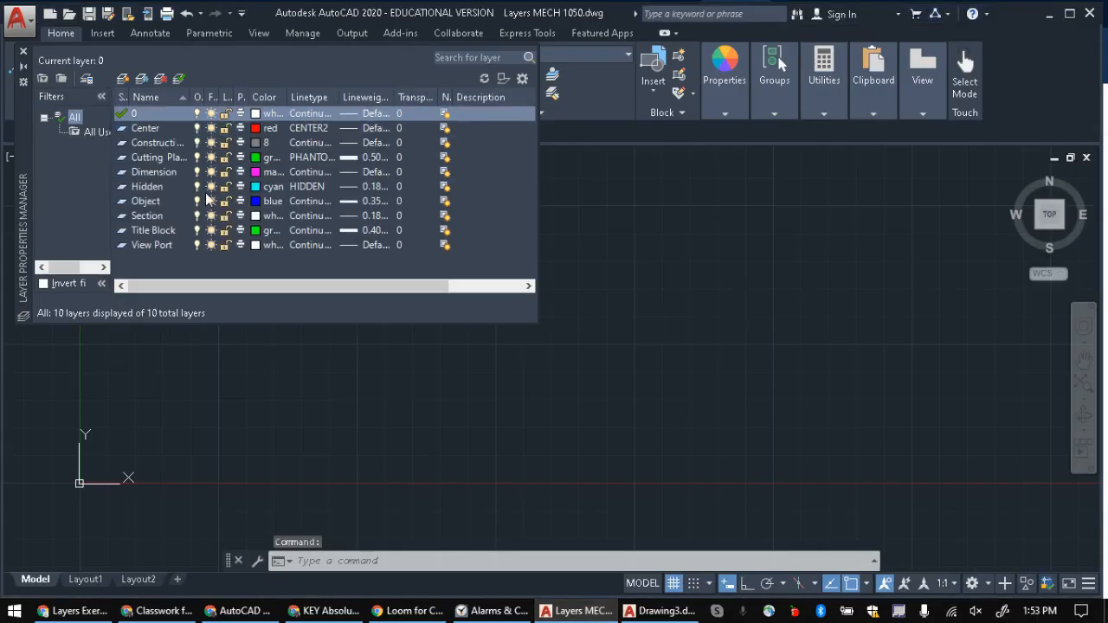
{"action": "left_click", "coordinate": [662, 612]}
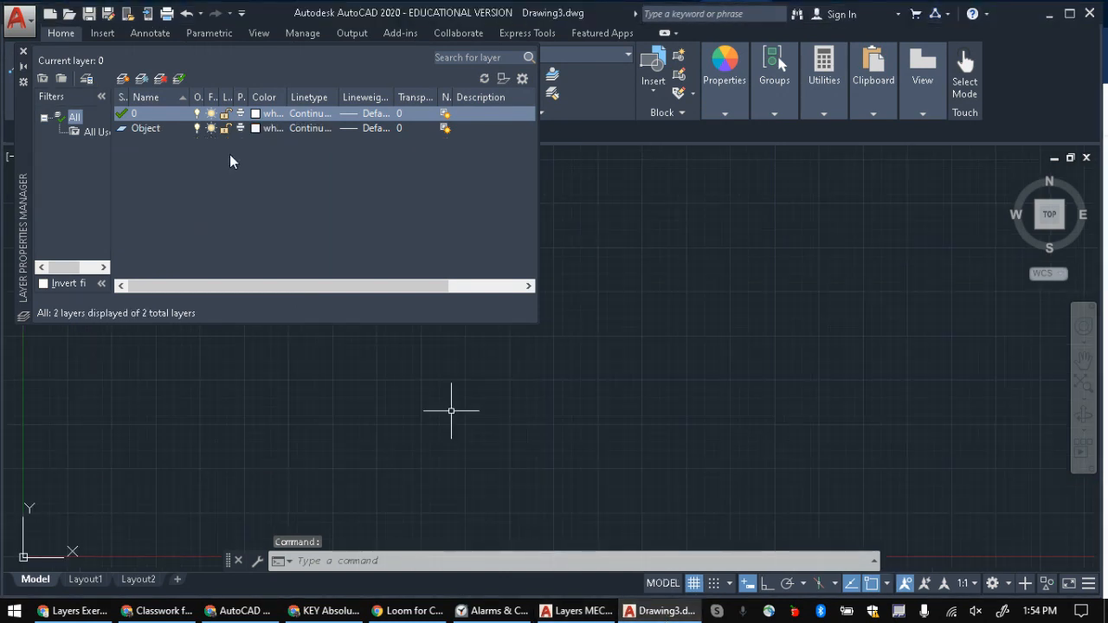
{"action": "left_click", "coordinate": [146, 130]}
{"action": "left_click", "coordinate": [257, 126]}
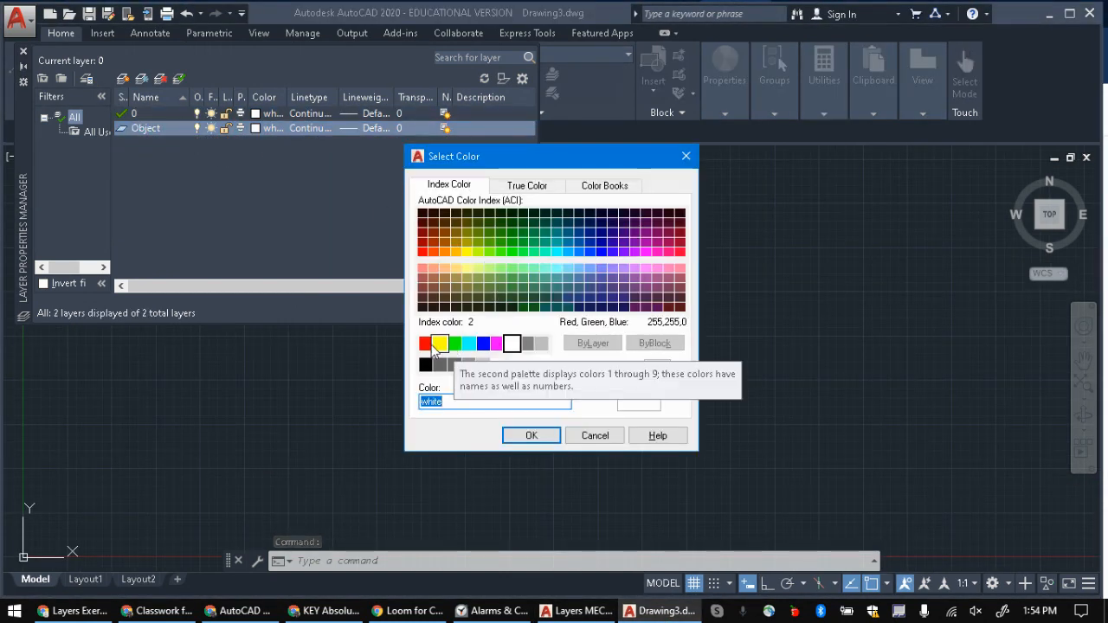
{"action": "left_click", "coordinate": [484, 347]}
{"action": "left_click", "coordinate": [532, 436]}
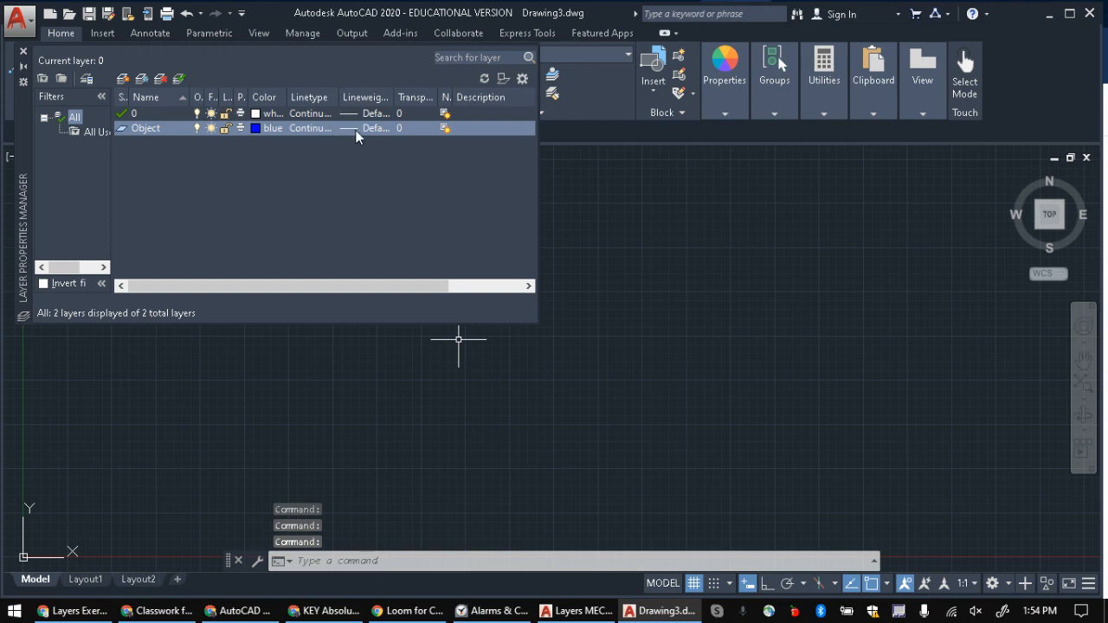
Step: Check the Object layer's linetype without changing it, and set its lineweight to 0.35 mm
{"action": "left_click", "coordinate": [314, 130]}
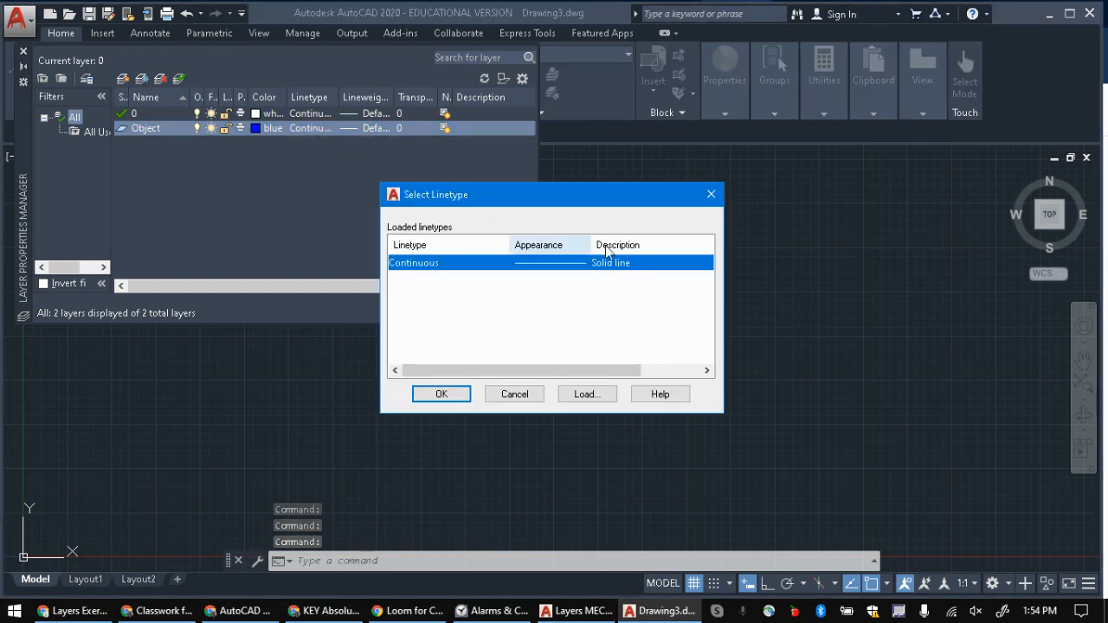
{"action": "left_click", "coordinate": [527, 395]}
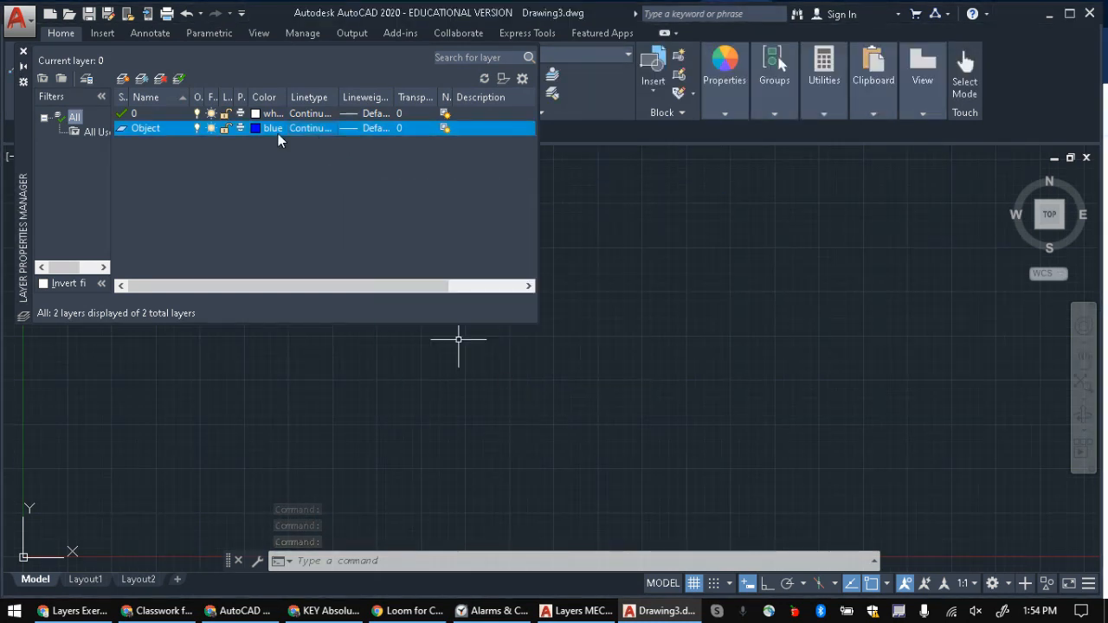
{"action": "left_click", "coordinate": [362, 128]}
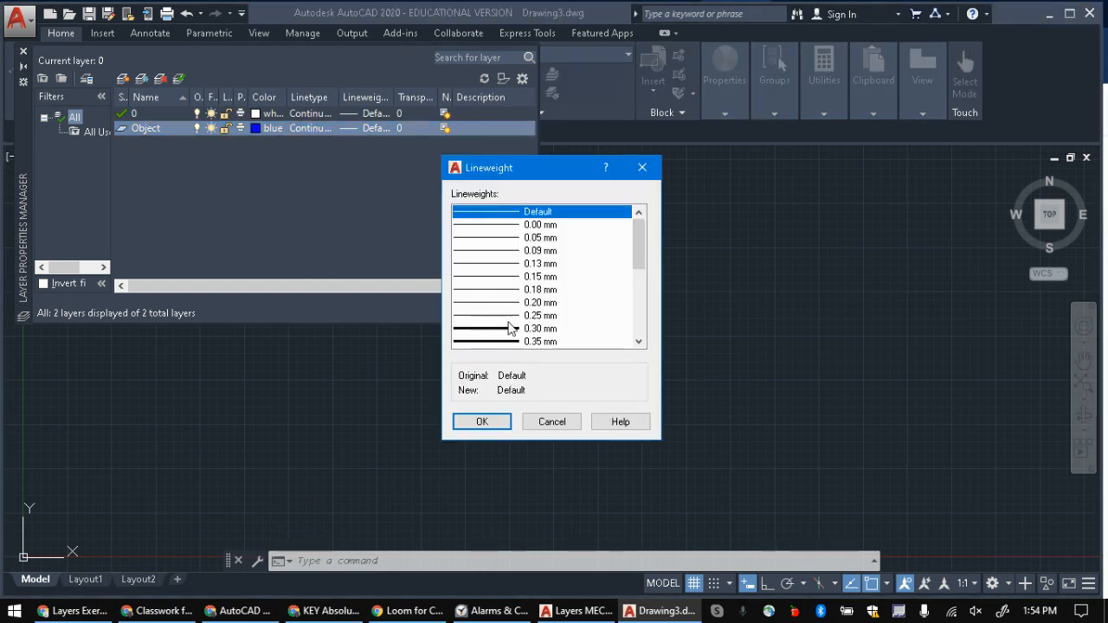
{"action": "left_click", "coordinate": [529, 341]}
{"action": "left_click", "coordinate": [494, 420]}
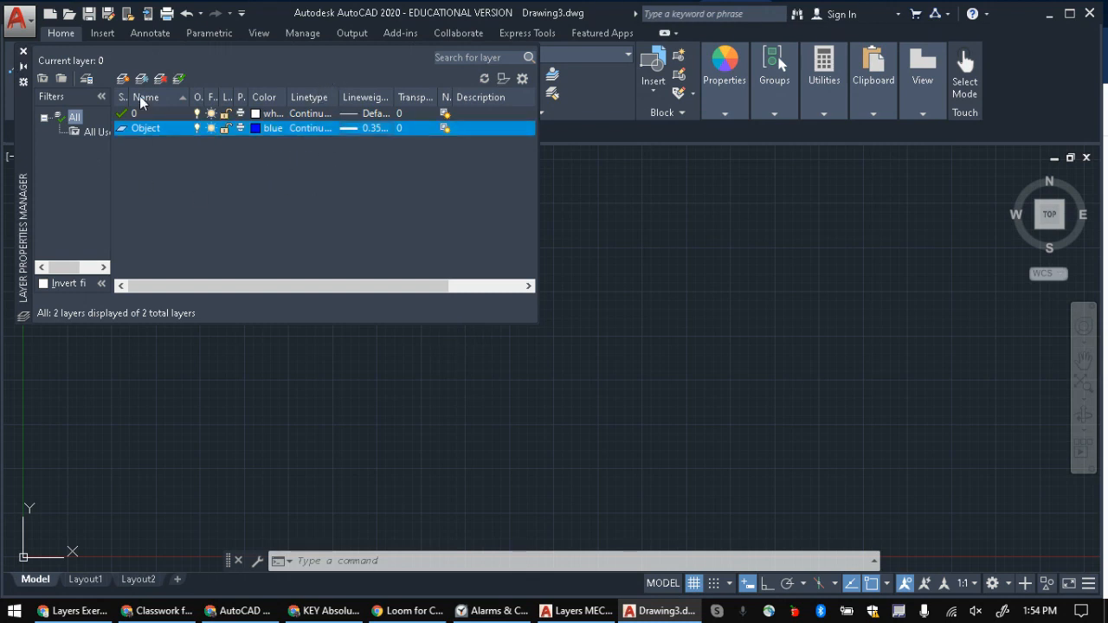
Step: Add another new layer named Hidden
{"action": "left_click", "coordinate": [122, 78]}
{"action": "type", "text": "Hidden"}
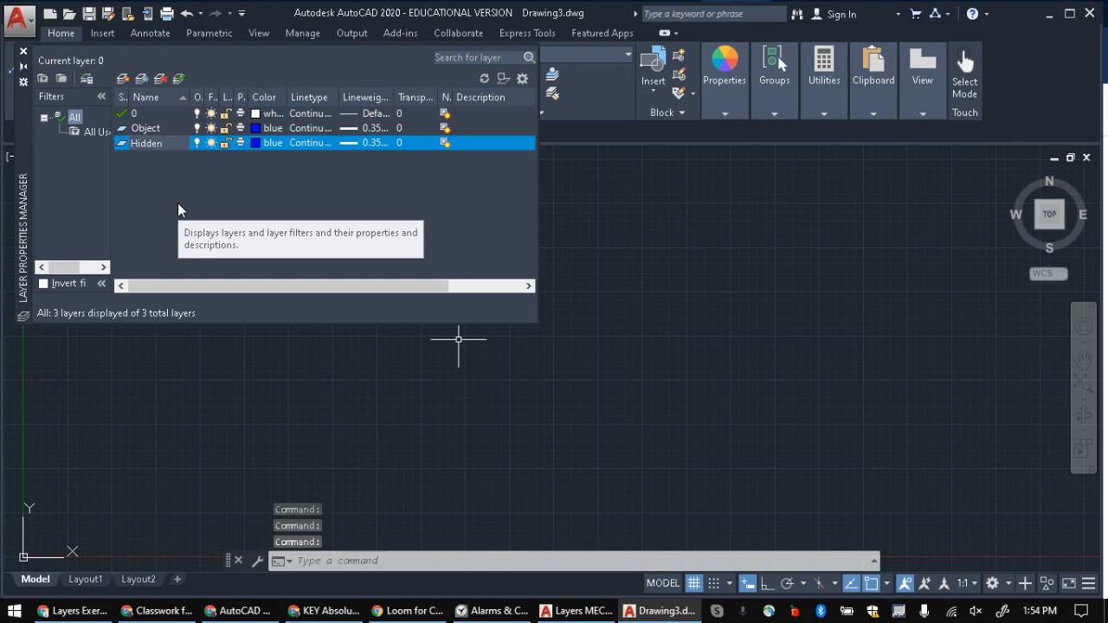
{"action": "key", "text": "Return"}
Step: Check the Hidden row in the Layers Exercise document, and set the Hidden layer's color to cyan in the drawing
{"action": "key", "text": "alt+Tab"}
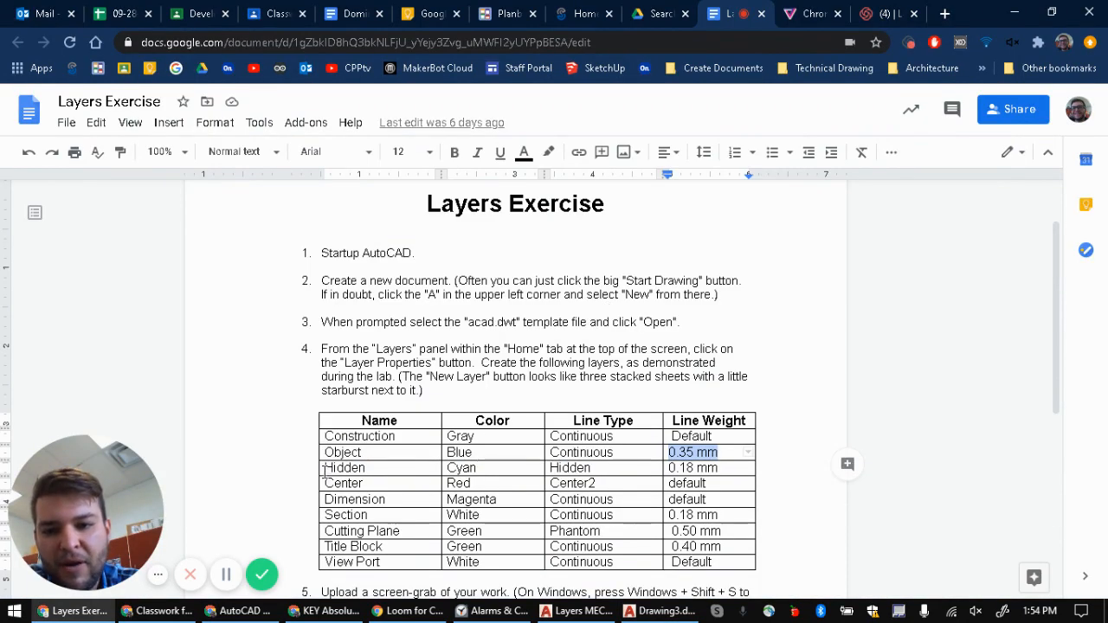
{"action": "key", "text": "alt+Tab"}
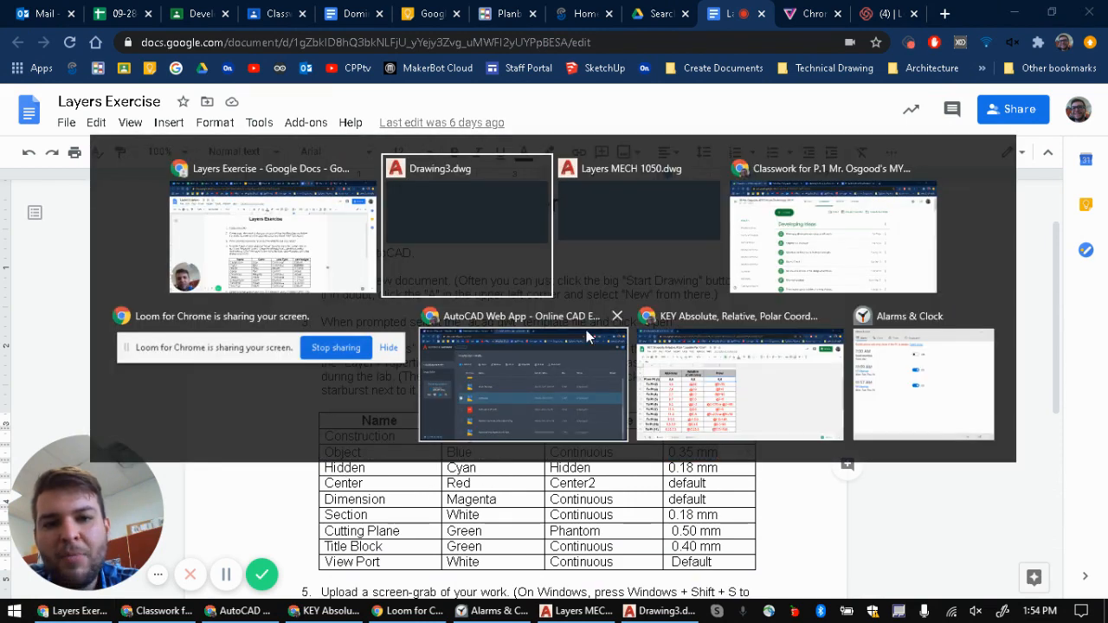
{"action": "left_click", "coordinate": [652, 221]}
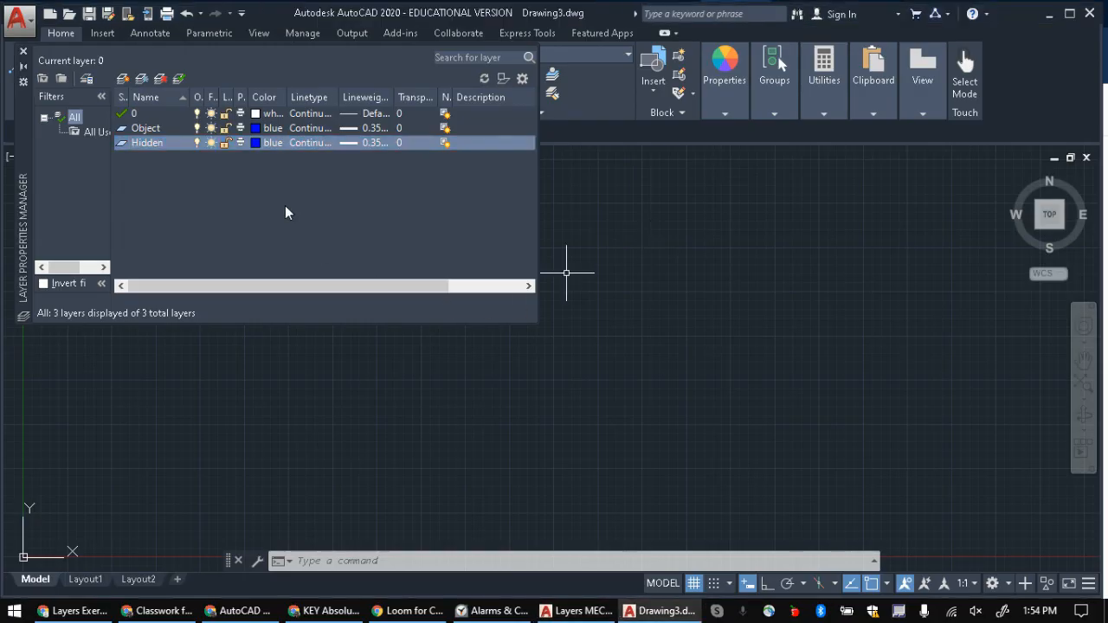
{"action": "left_click", "coordinate": [261, 142]}
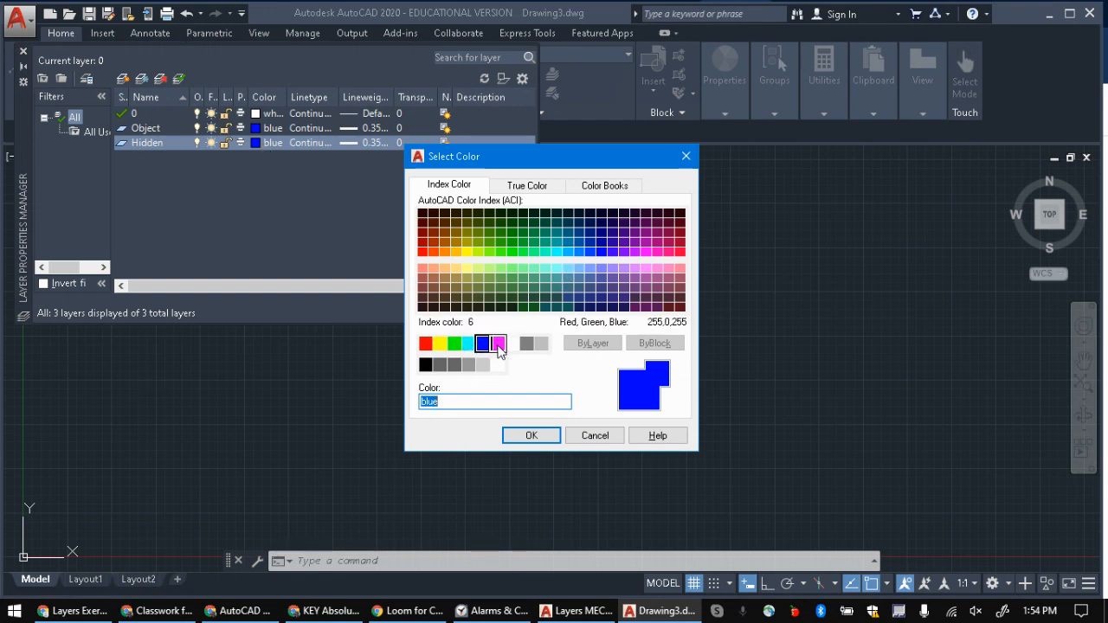
{"action": "left_click", "coordinate": [469, 346]}
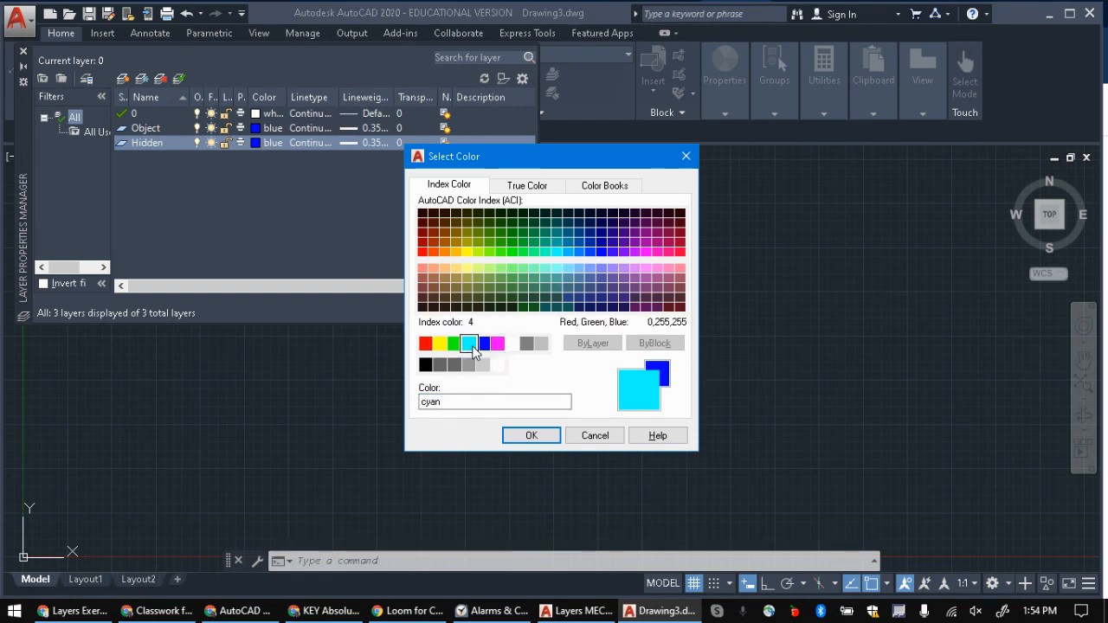
{"action": "left_click", "coordinate": [532, 435]}
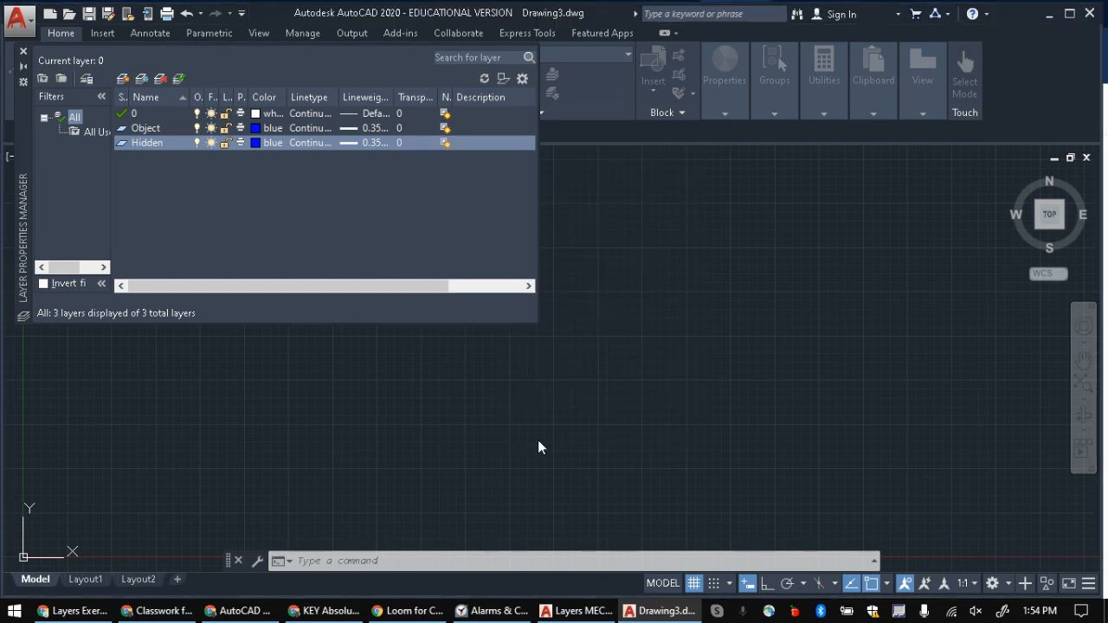
{"action": "left_click", "coordinate": [307, 143]}
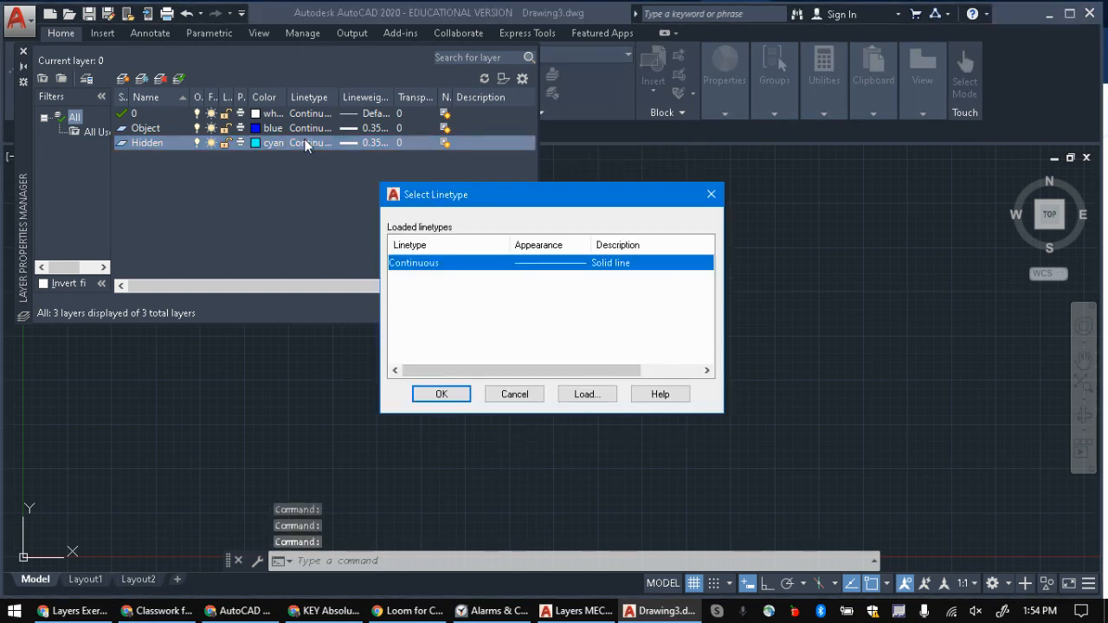
{"action": "left_click", "coordinate": [710, 194]}
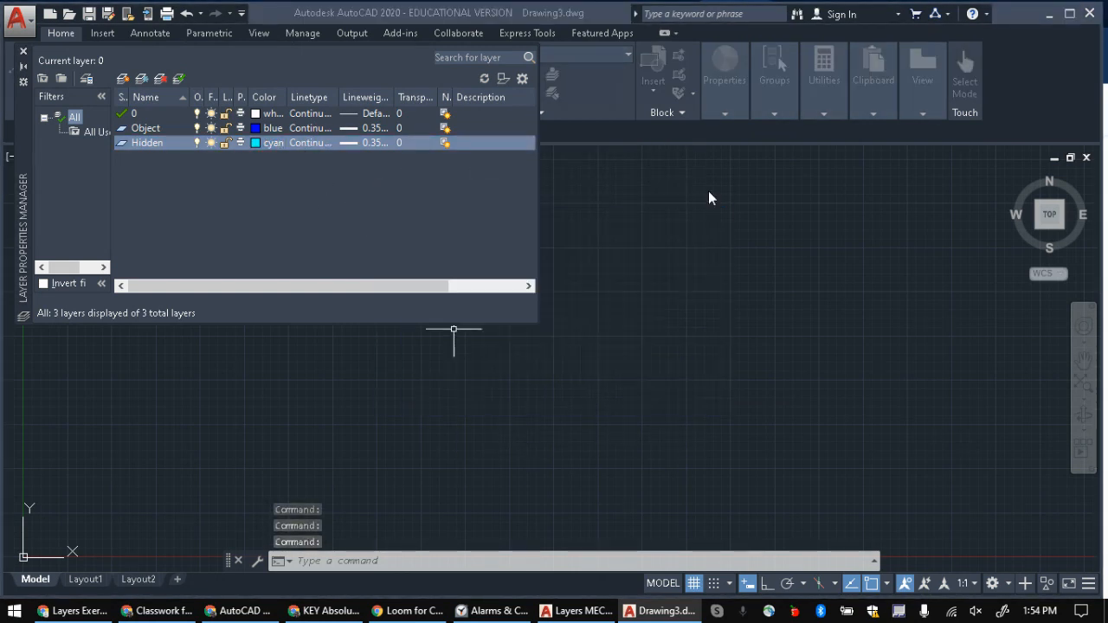
Step: Load the HIDDEN linetype from acad.lin and assign it to the Hidden layer
{"action": "left_click", "coordinate": [298, 144]}
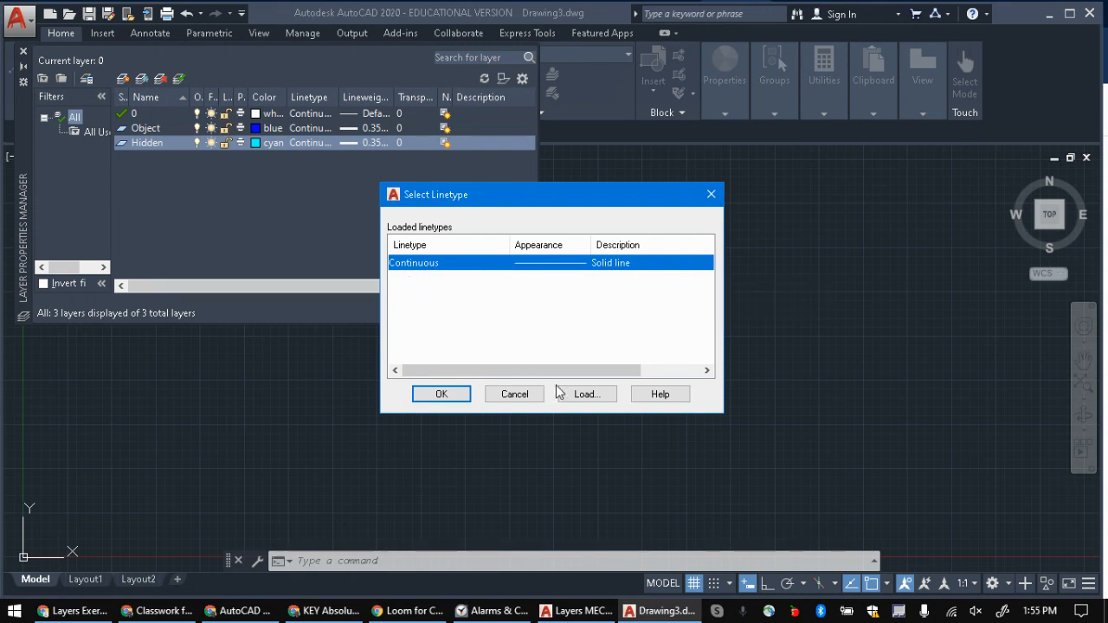
{"action": "left_click", "coordinate": [583, 397]}
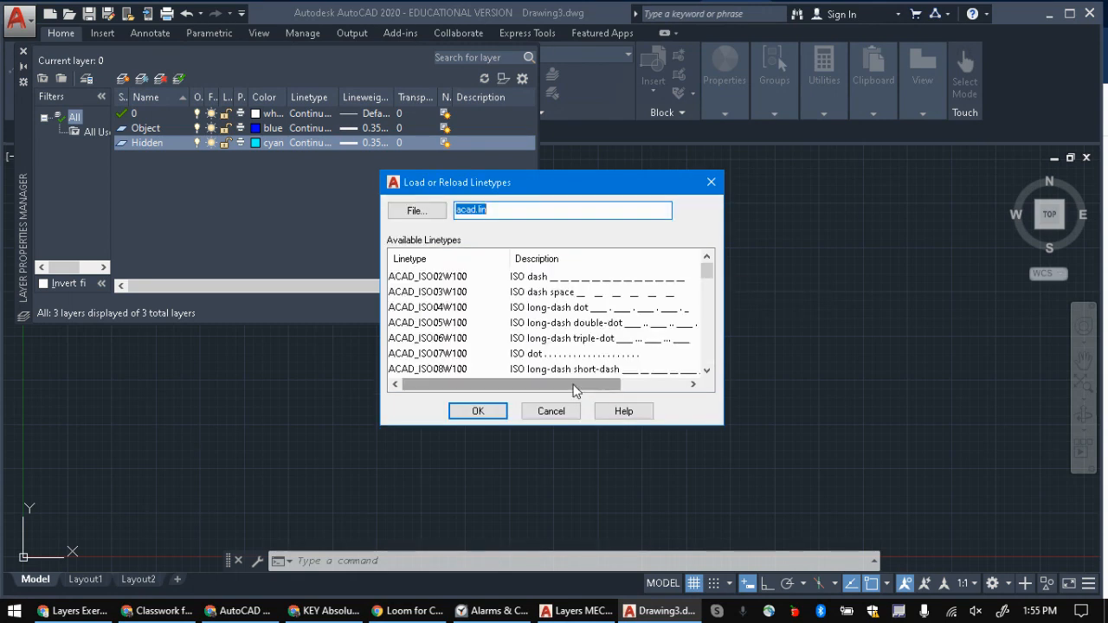
{"action": "scroll", "coordinate": [442, 344], "scroll_direction": "down", "scroll_amount": 8}
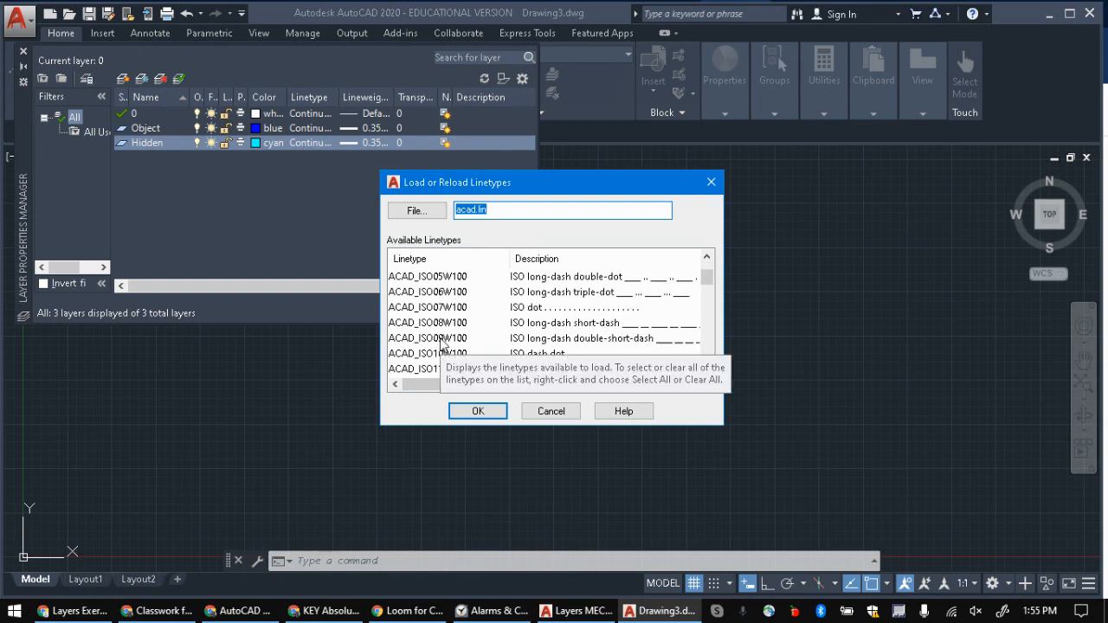
{"action": "scroll", "coordinate": [437, 344], "scroll_direction": "down", "scroll_amount": 5}
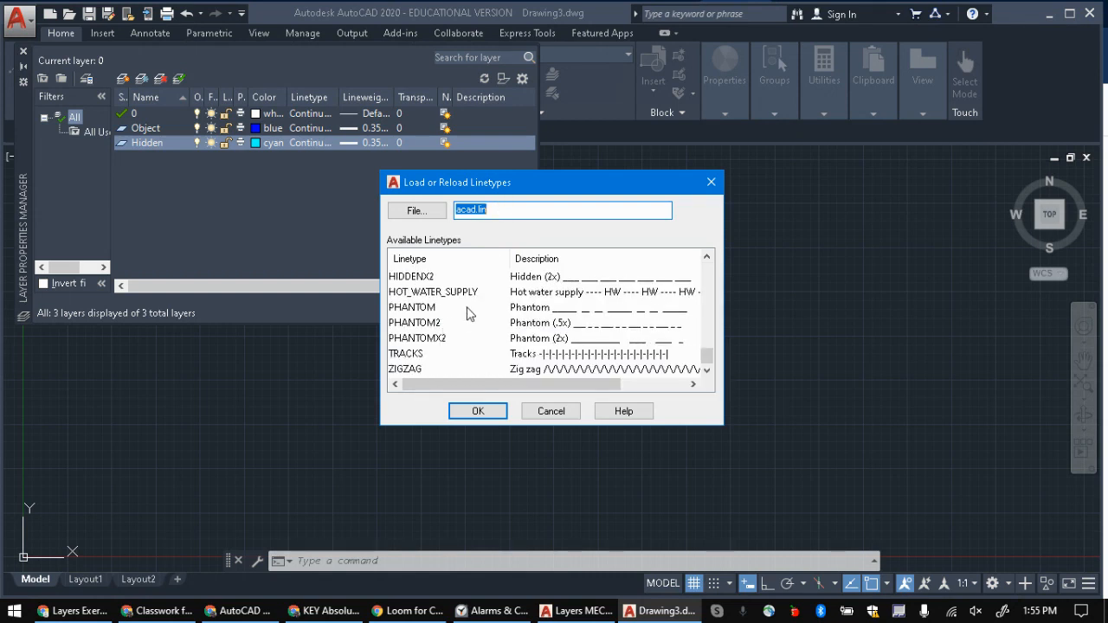
{"action": "scroll", "coordinate": [415, 307], "scroll_direction": "up", "scroll_amount": 2}
{"action": "left_click", "coordinate": [407, 339]}
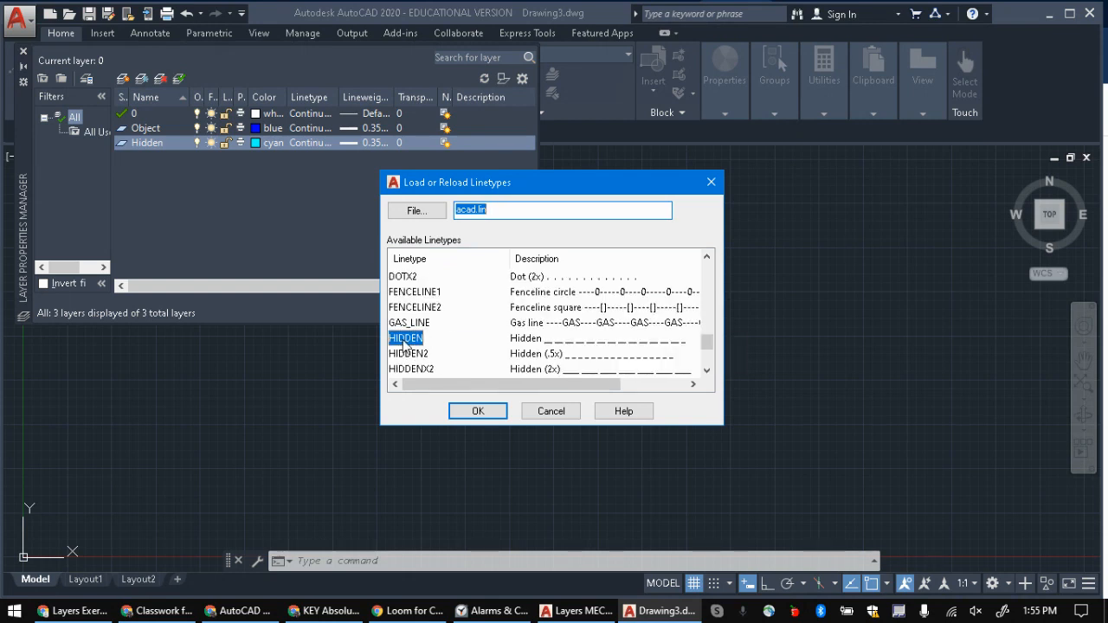
{"action": "left_click", "coordinate": [478, 413]}
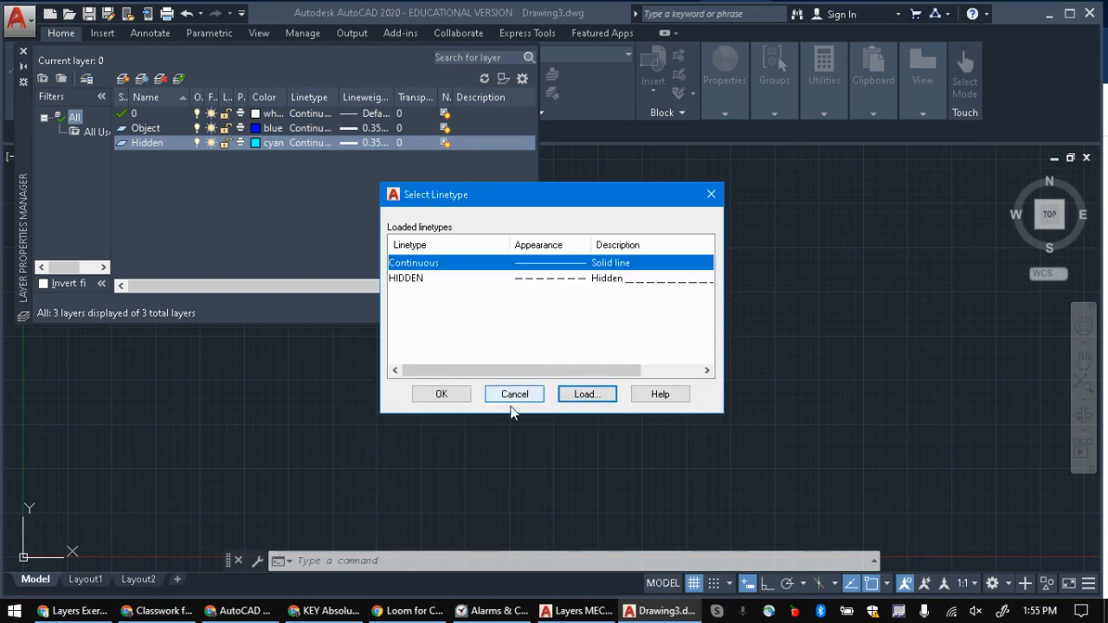
{"action": "left_click", "coordinate": [575, 278]}
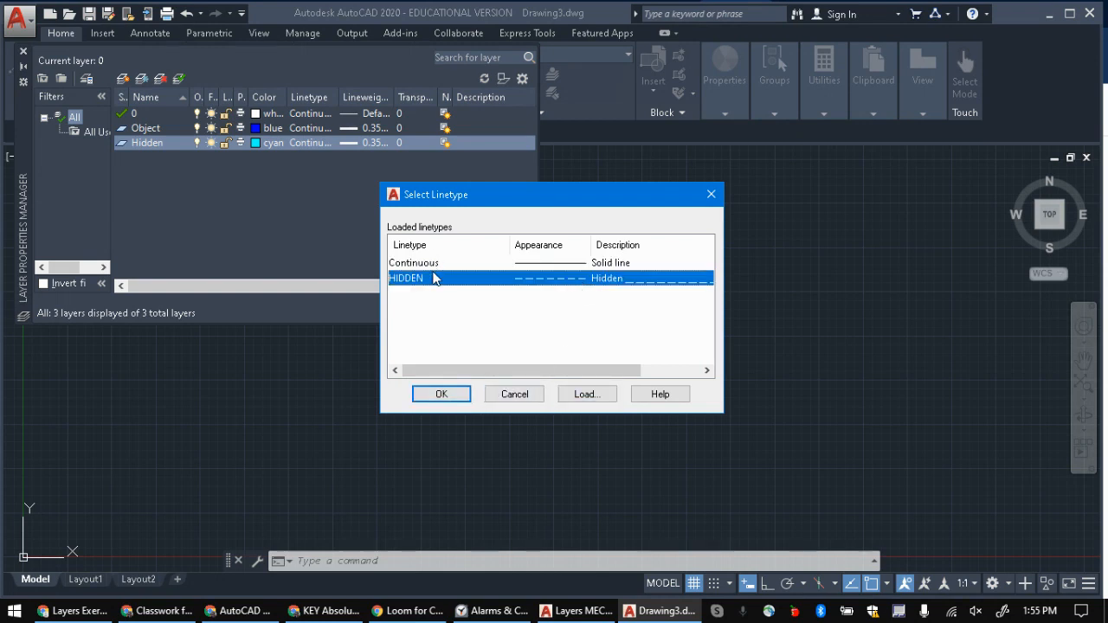
{"action": "left_click", "coordinate": [437, 396]}
Step: Check the Hidden row's line weight in the Layers Exercise document, and set the Hidden layer's lineweight to 0.18 mm in the drawing
{"action": "left_click", "coordinate": [360, 144]}
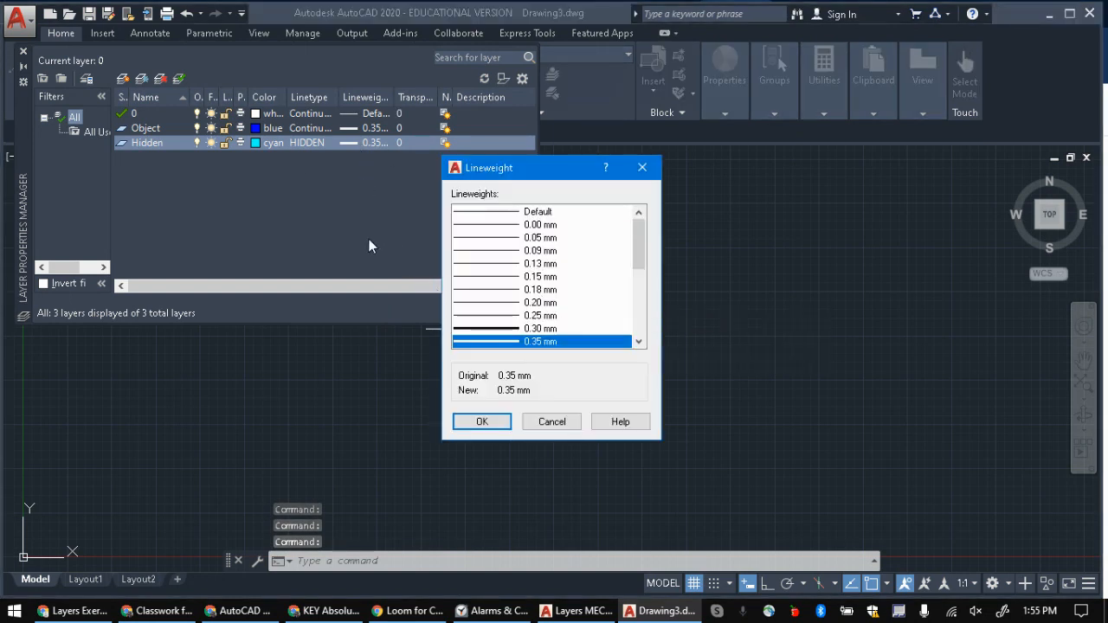
{"action": "key", "text": "alt+Tab"}
{"action": "left_click", "coordinate": [607, 269]}
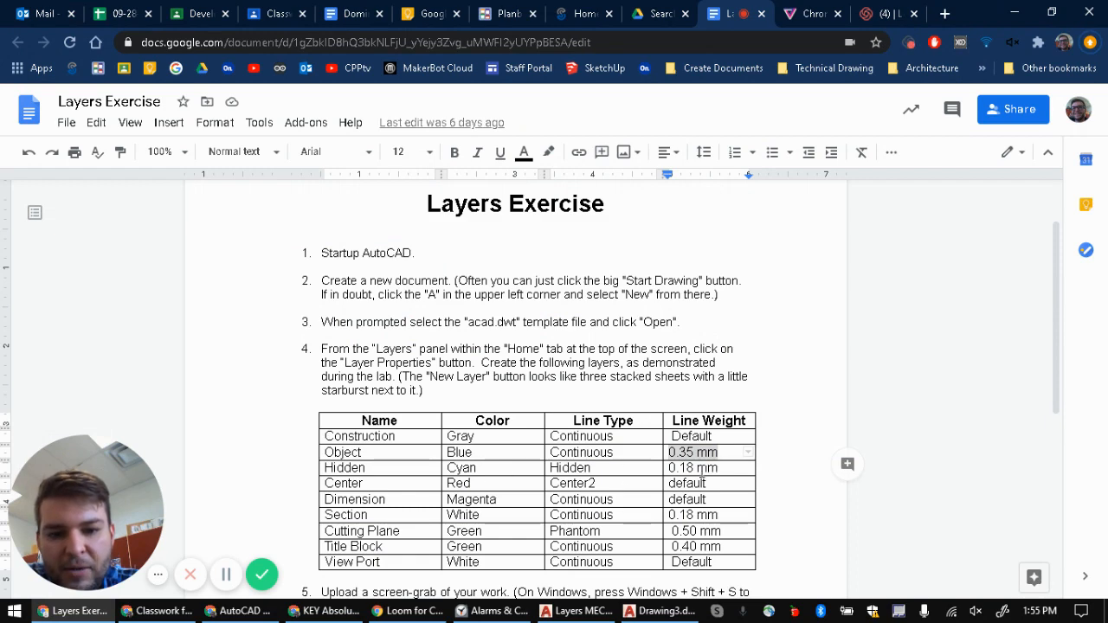
{"action": "key", "text": "alt+Tab"}
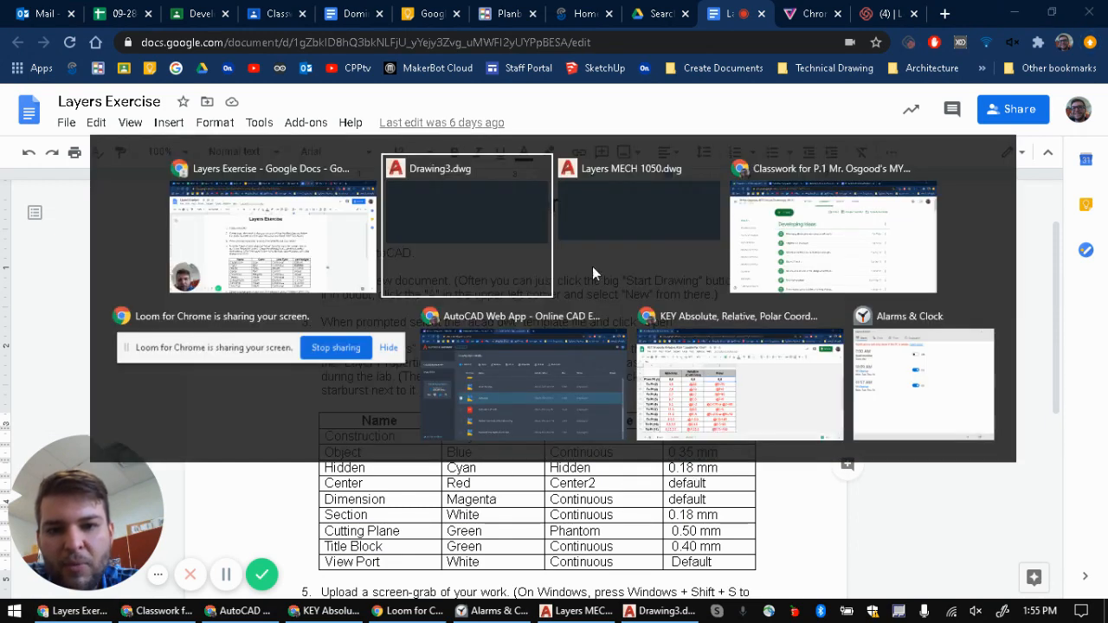
{"action": "left_click", "coordinate": [371, 236]}
{"action": "key", "text": "alt+Tab"}
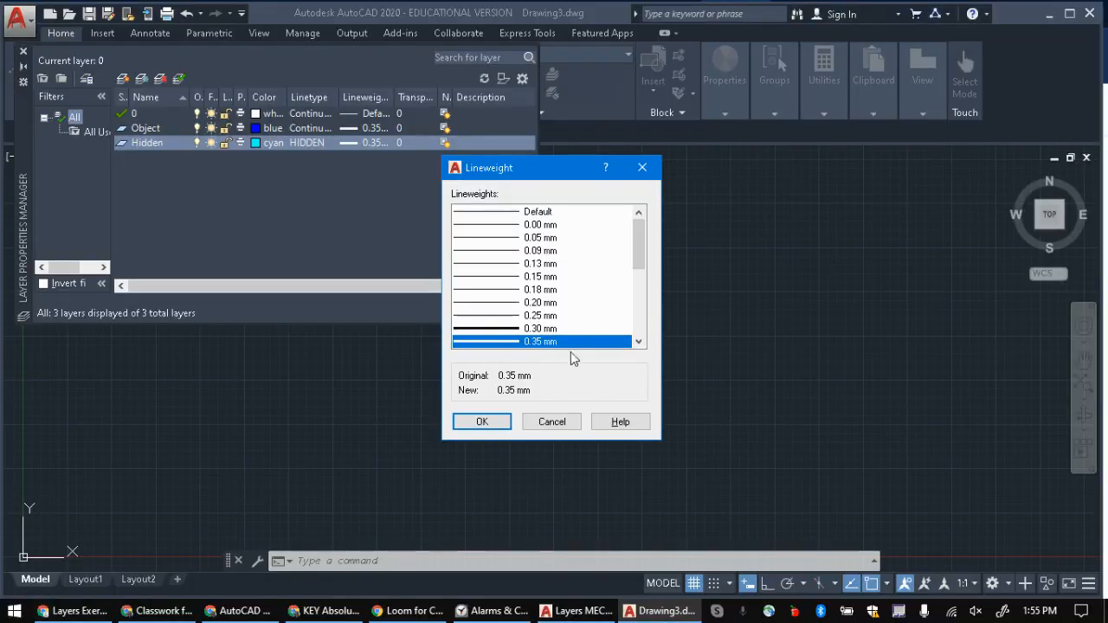
{"action": "scroll", "coordinate": [531, 303], "scroll_direction": "down", "scroll_amount": 1}
{"action": "left_click", "coordinate": [509, 250]}
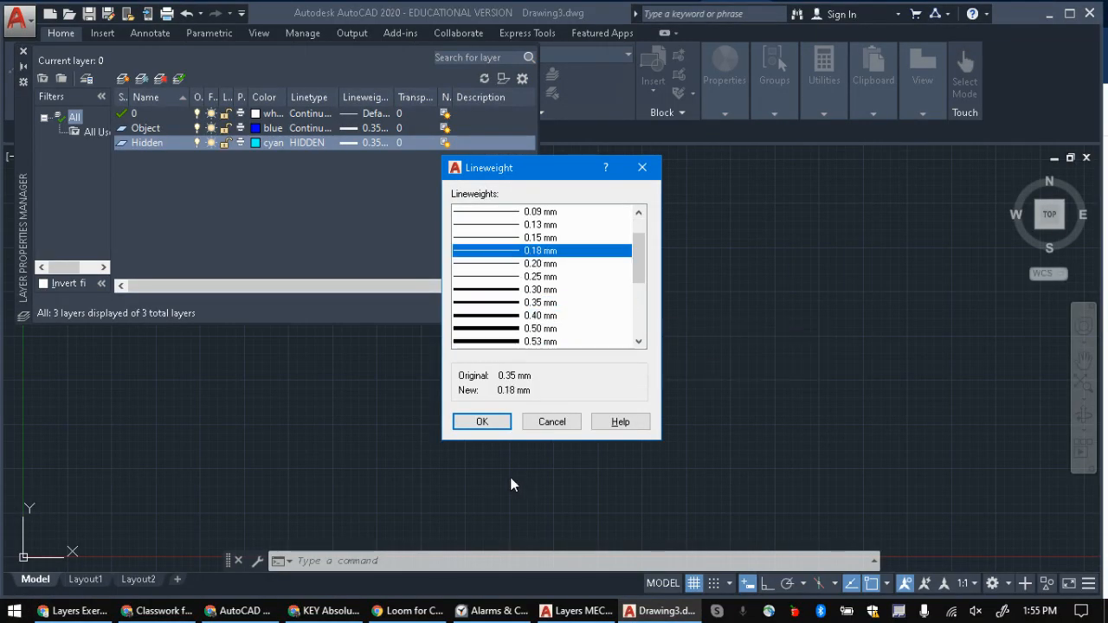
{"action": "left_click", "coordinate": [468, 422]}
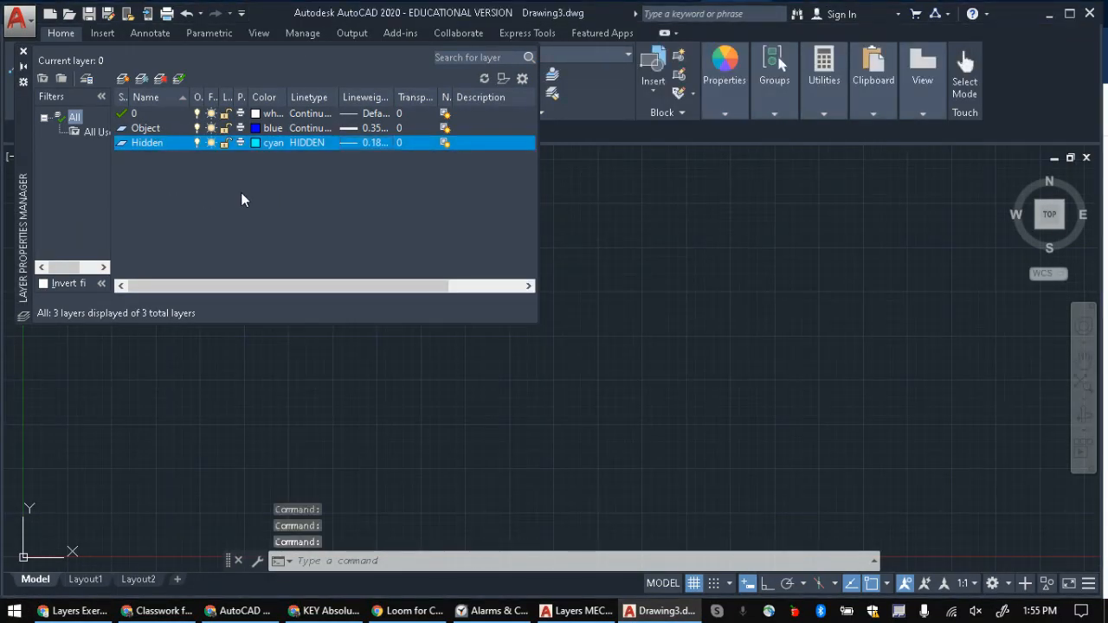
Step: Switch to the Layers Exercise document and review the table of layers to create, with their colors, line types and line weights
{"action": "key", "text": "alt+Tab"}
{"action": "left_click", "coordinate": [433, 251]}
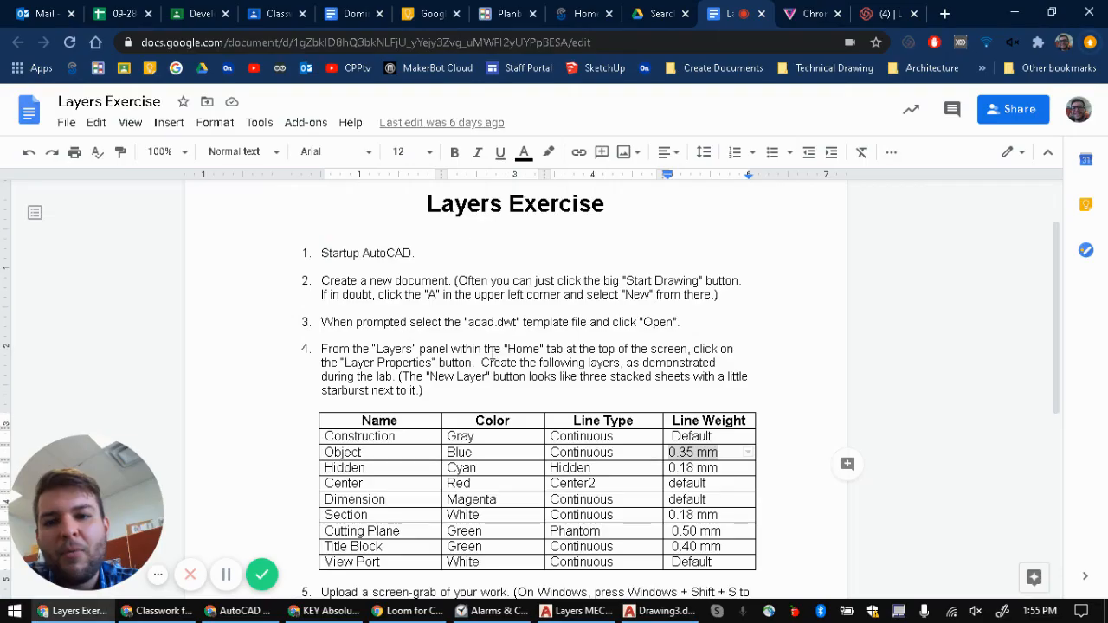
{"action": "left_click_drag", "start_coordinate": [329, 441], "coordinate": [737, 500]}
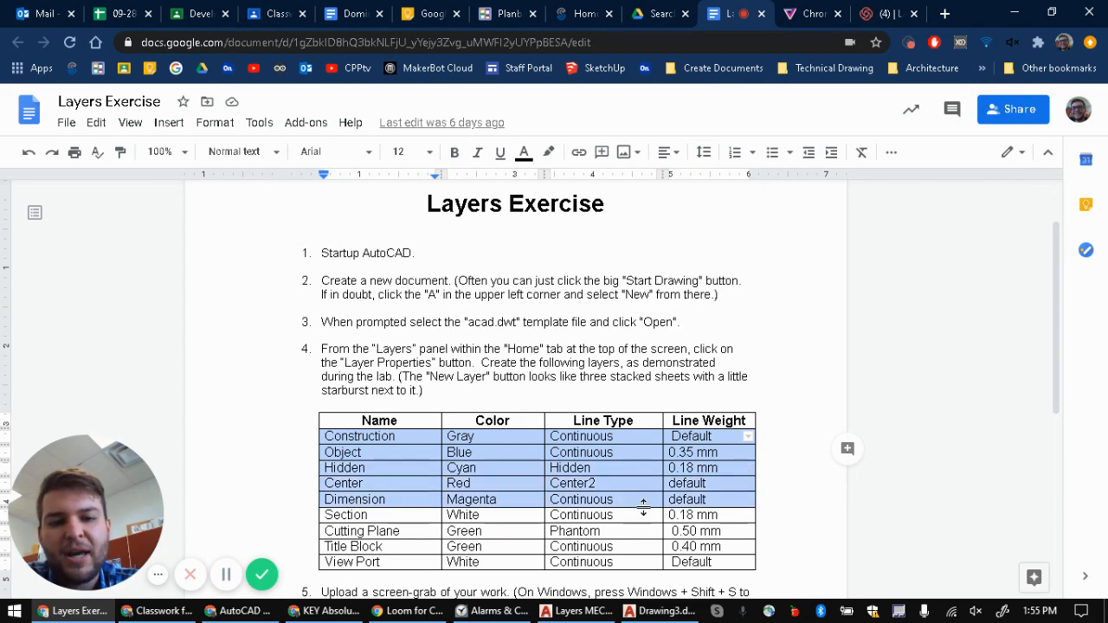
{"action": "left_click", "coordinate": [592, 482]}
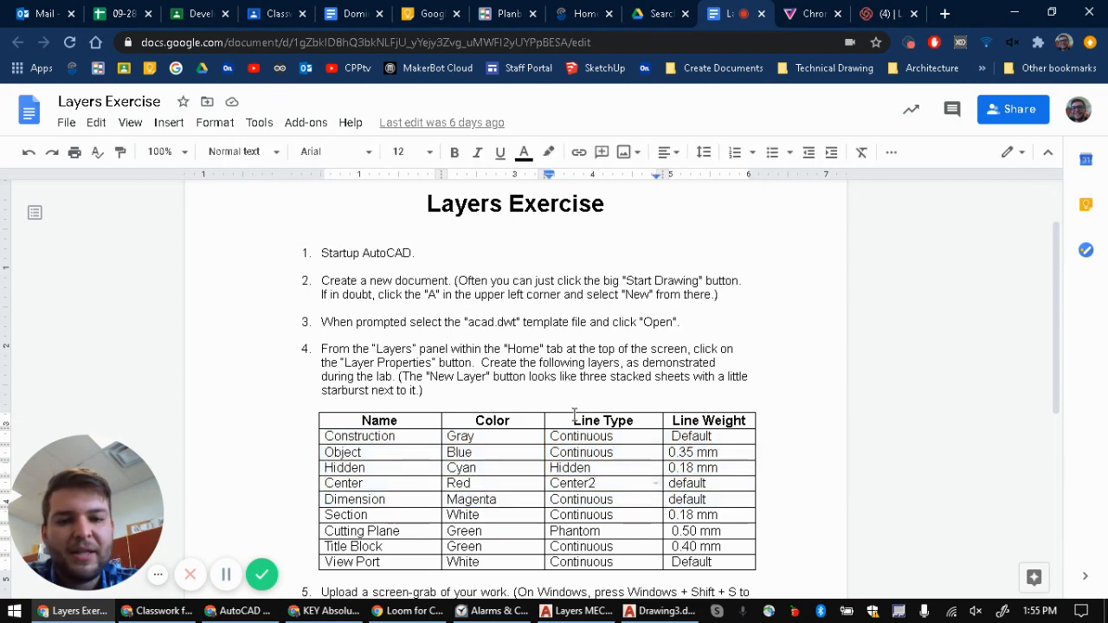
{"action": "scroll", "coordinate": [569, 431], "scroll_direction": "down", "scroll_amount": 2}
{"action": "key", "text": "alt+Tab"}
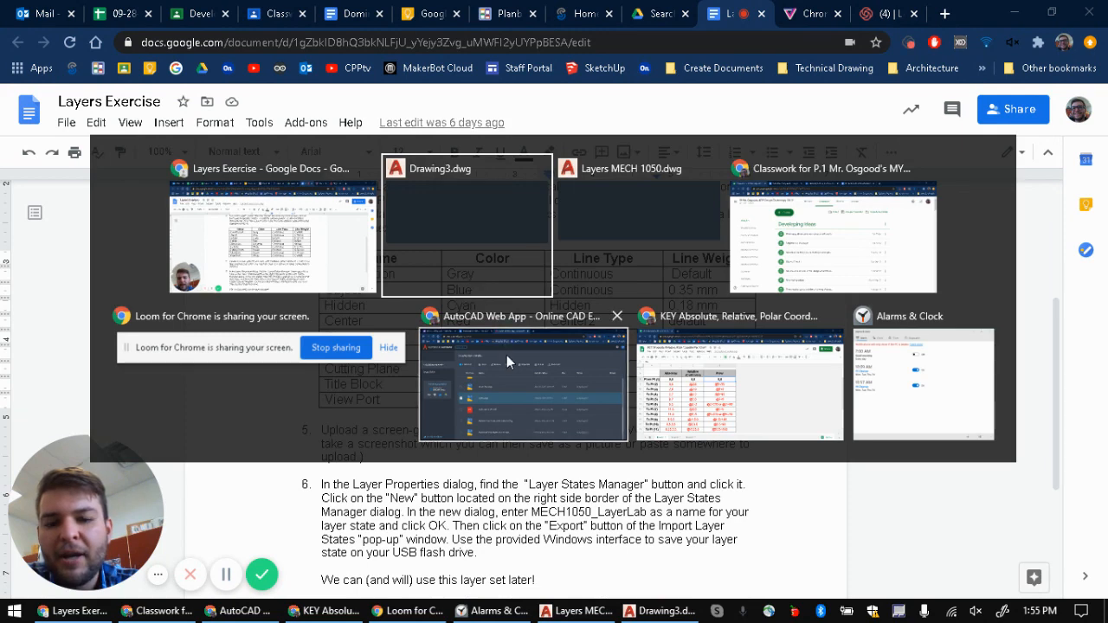
{"action": "key", "text": "alt+Tab"}
{"action": "key", "text": "Escape"}
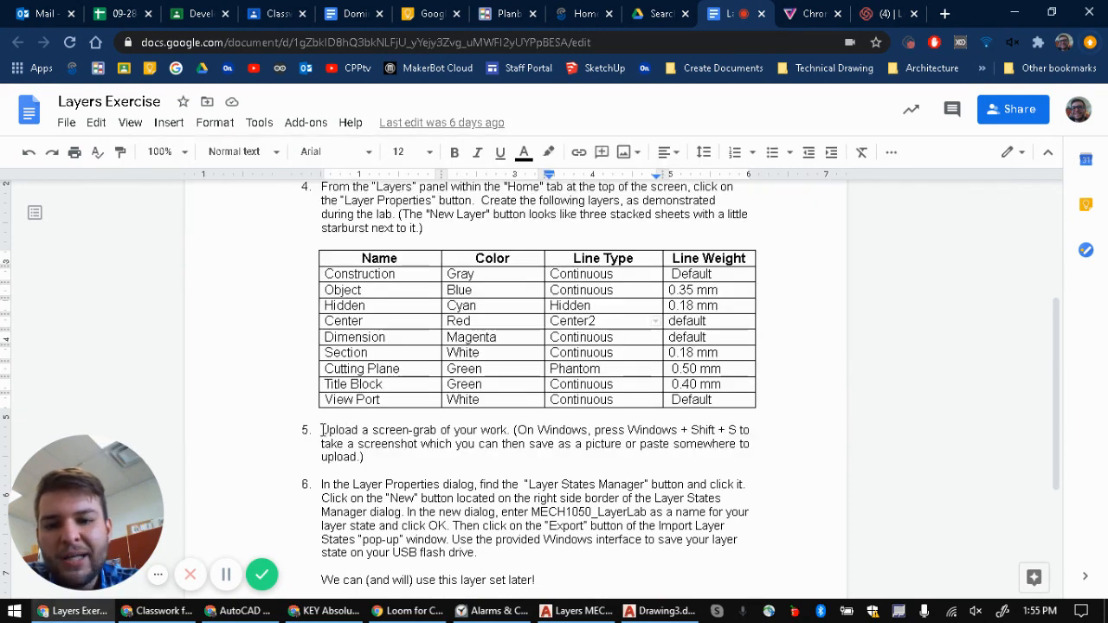
Step: Read instruction 5 of the Layers Exercise on taking and uploading a screen-grab, including its Windows screenshot shortcut
{"action": "triple_click", "coordinate": [381, 444]}
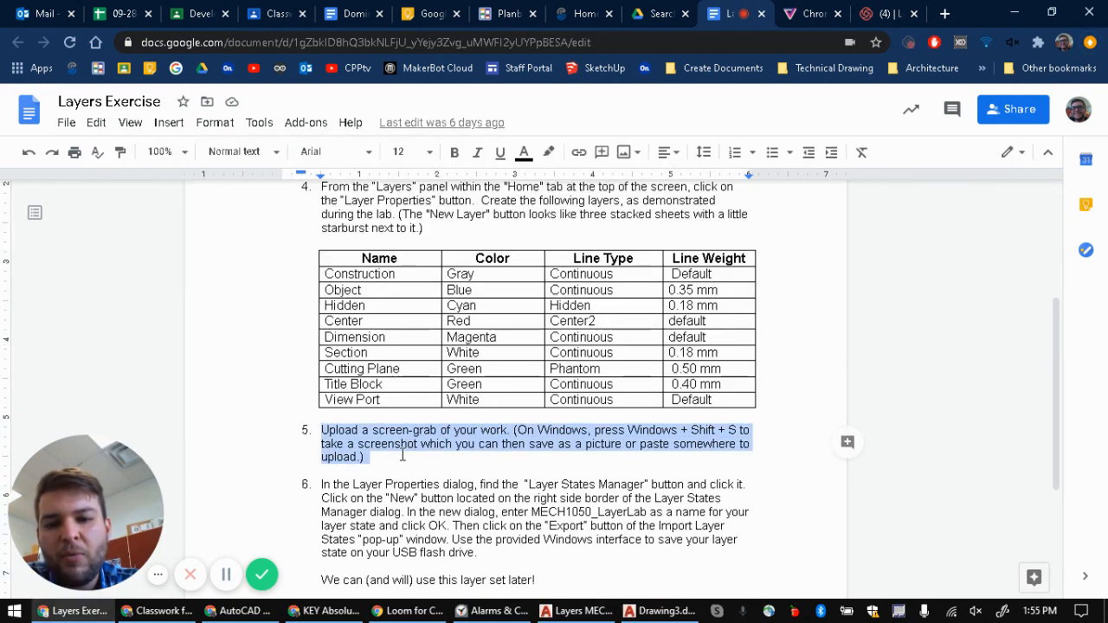
{"action": "left_click", "coordinate": [576, 443]}
{"action": "left_click_drag", "start_coordinate": [515, 429], "coordinate": [361, 456]}
{"action": "left_click", "coordinate": [668, 428]}
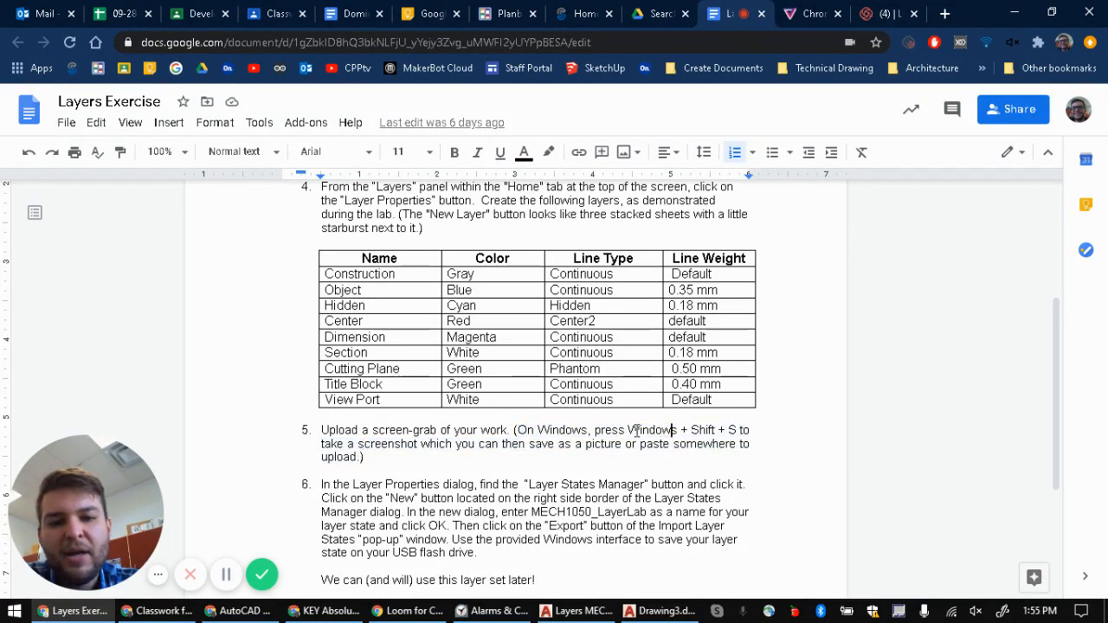
{"action": "left_click_drag", "start_coordinate": [627, 430], "coordinate": [738, 433]}
Step: Return to AutoCAD, close Drawing3's layer manager, and open the layer properties of the Layers MECH 1050 drawing
{"action": "key", "text": "alt+Tab"}
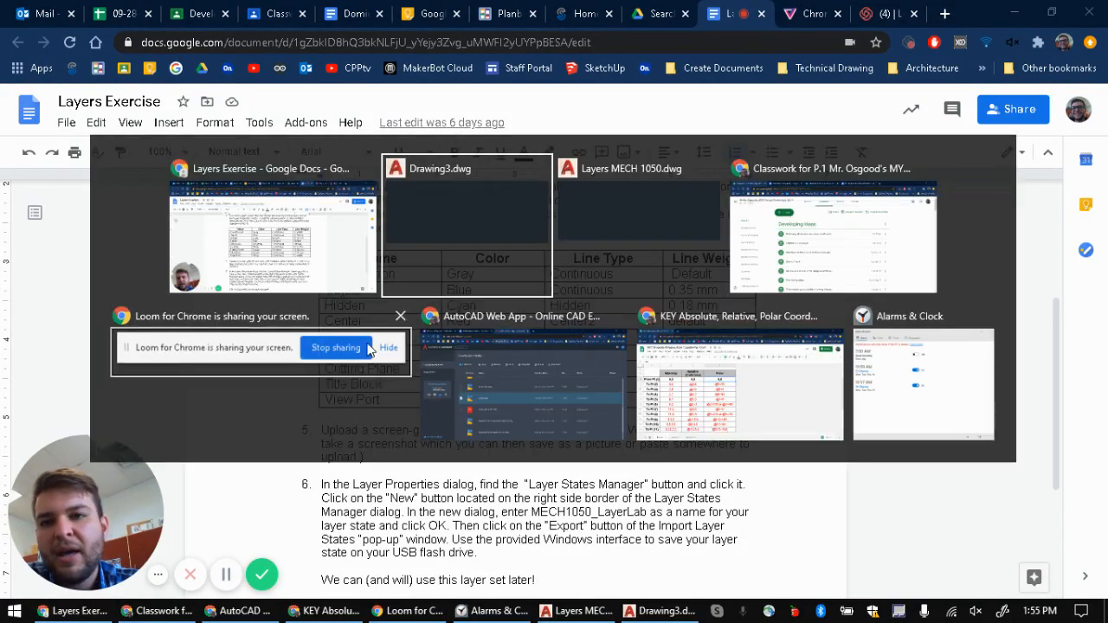
{"action": "left_click", "coordinate": [523, 408]}
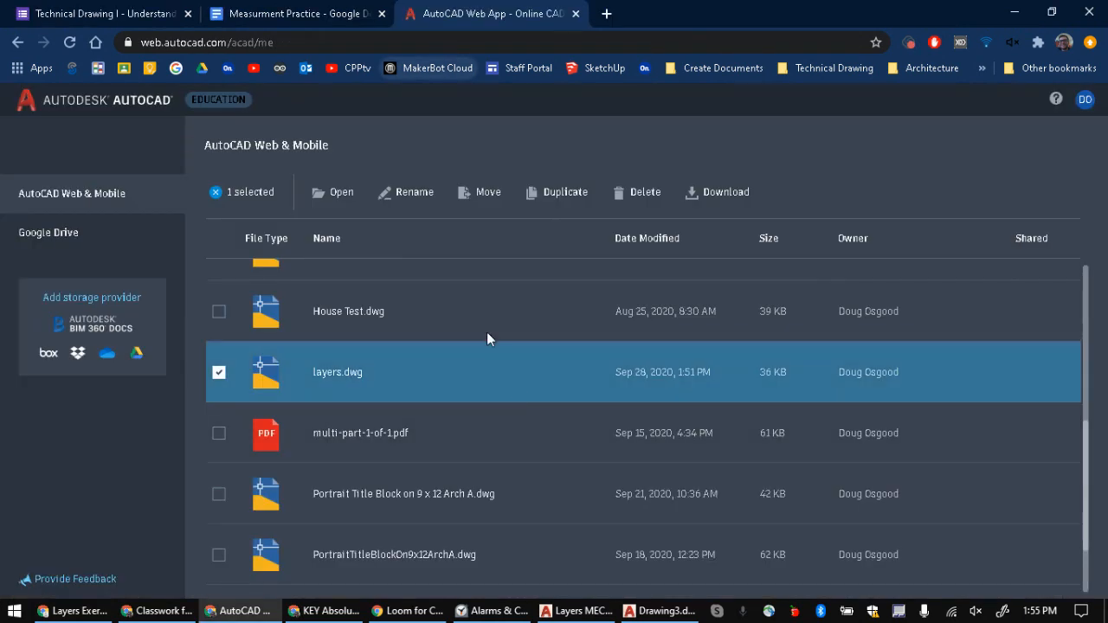
{"action": "key", "text": "alt+Tab"}
{"action": "left_click", "coordinate": [644, 231]}
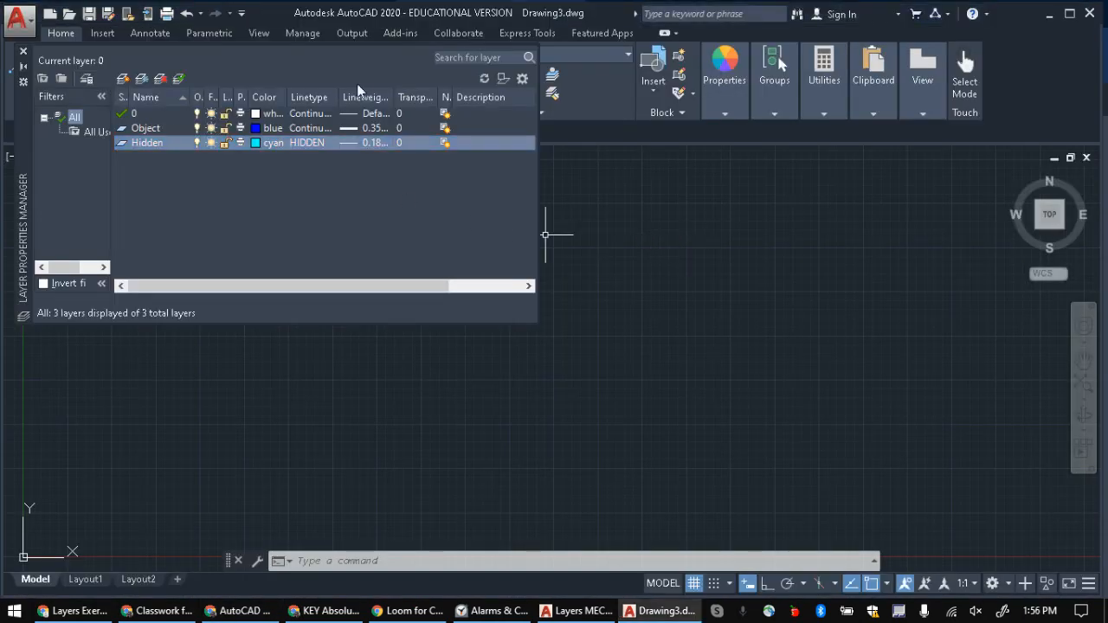
{"action": "left_click", "coordinate": [23, 51]}
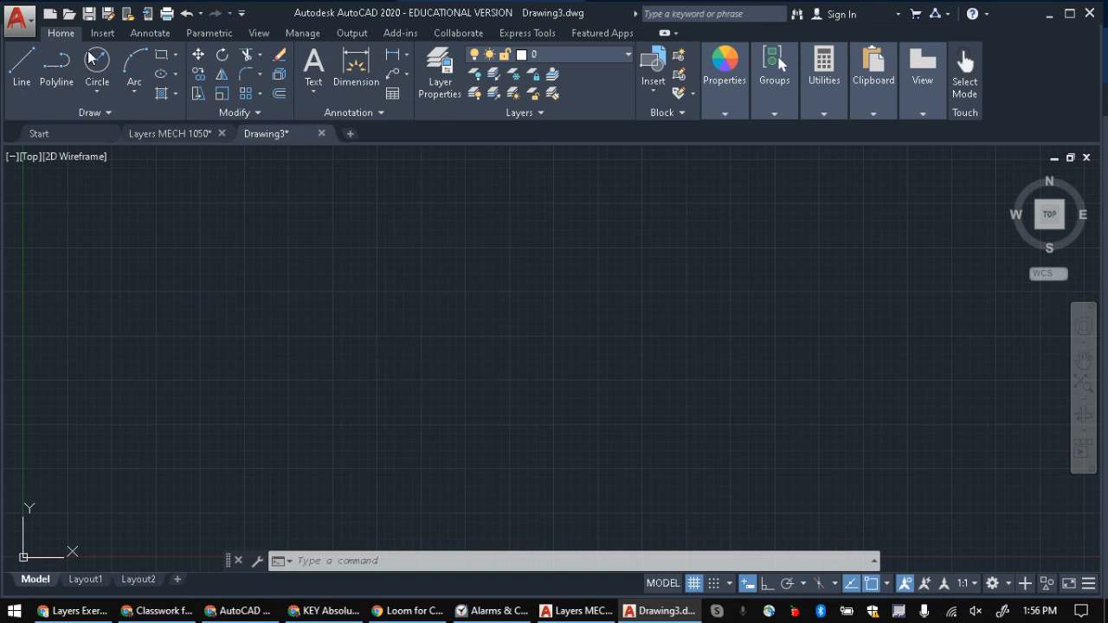
{"action": "left_click", "coordinate": [165, 133]}
{"action": "left_click", "coordinate": [439, 69]}
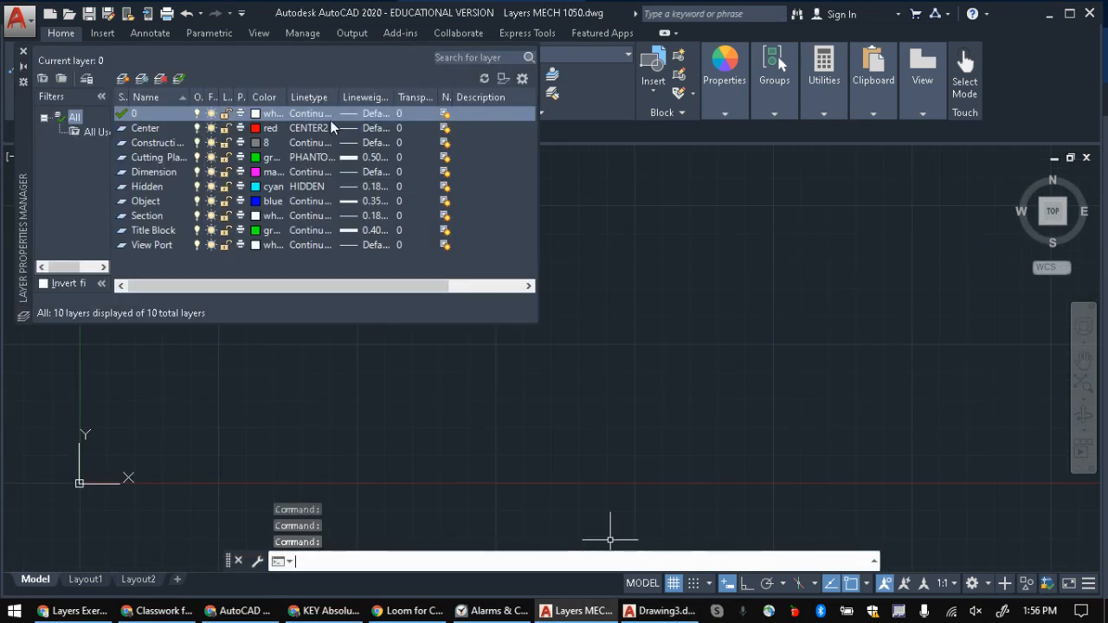
Step: Capture a rectangular snip of the whole Layer Properties Manager and open it in Snip & Sketch
{"action": "key", "text": "super+shift+s"}
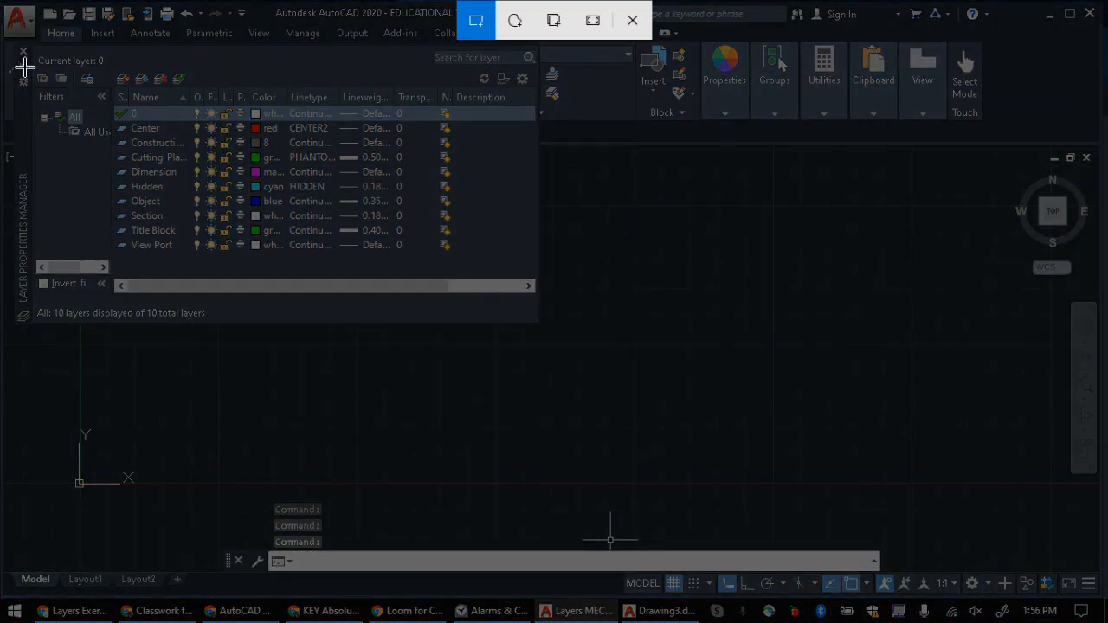
{"action": "left_click_drag", "start_coordinate": [297, 212], "coordinate": [544, 331]}
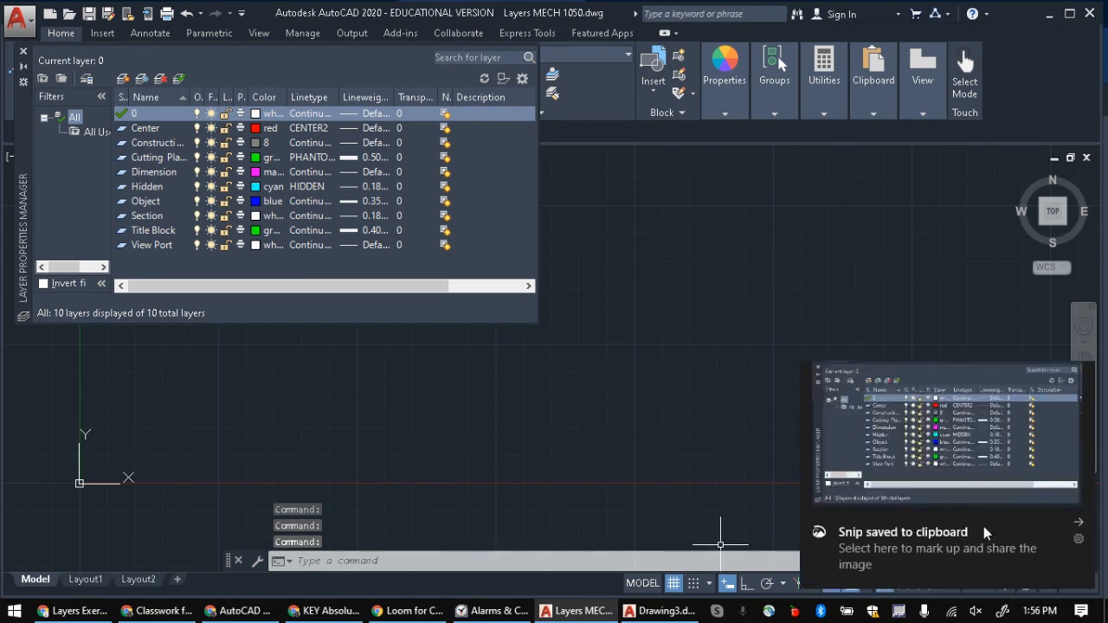
{"action": "left_click", "coordinate": [924, 500]}
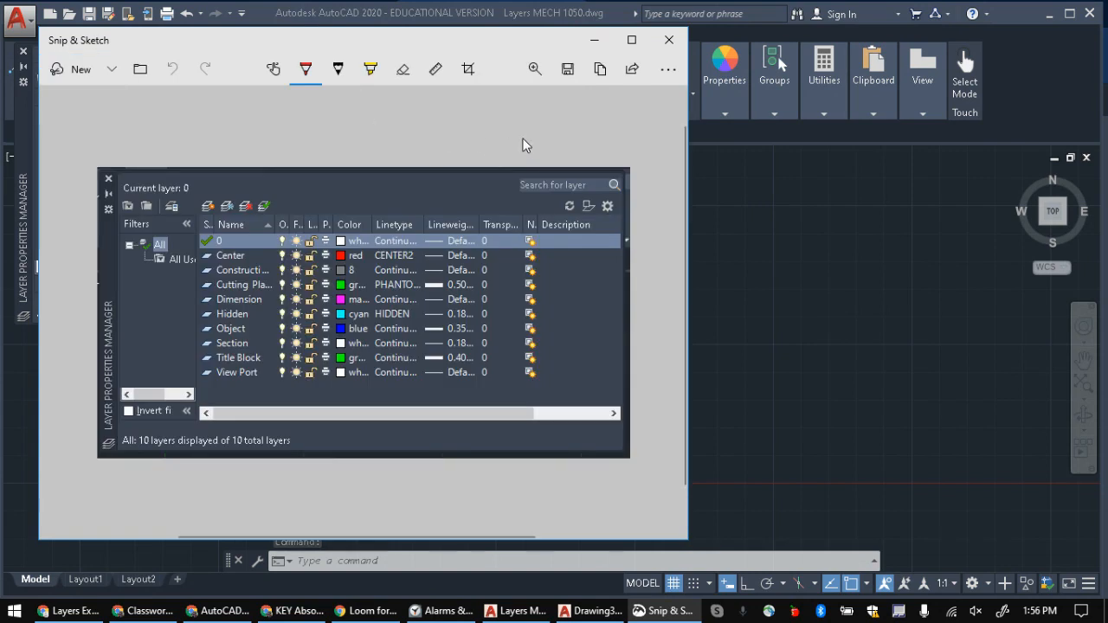
Step: Save the snip as autocad layers.png in the Downloads folder, replacing the existing file
{"action": "left_click", "coordinate": [571, 76]}
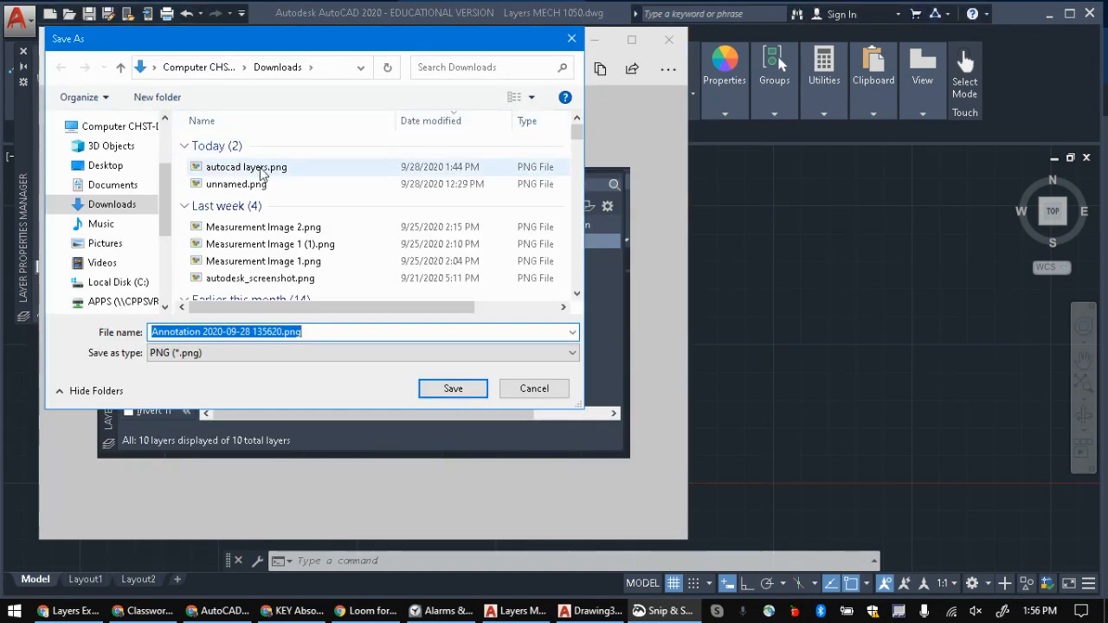
{"action": "left_click", "coordinate": [260, 167]}
{"action": "left_click", "coordinate": [446, 391]}
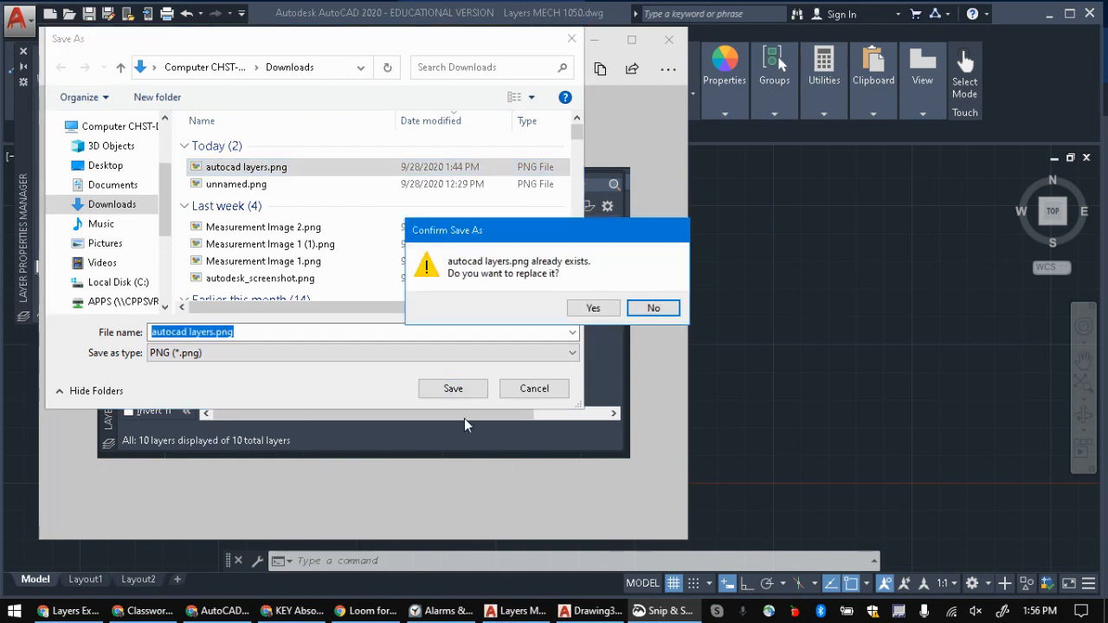
{"action": "left_click", "coordinate": [597, 310]}
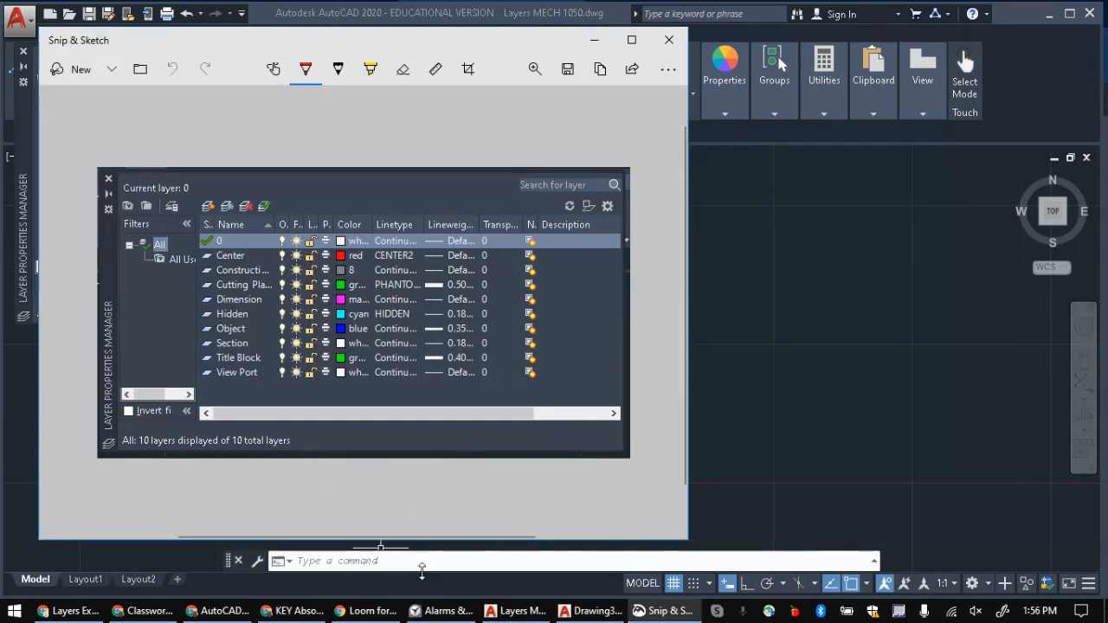
Step: Review instruction 6 on exporting a layer state in the Layers Exercise document, and return to the Layers MECH 1050 drawing in AutoCAD
{"action": "left_click", "coordinate": [69, 611]}
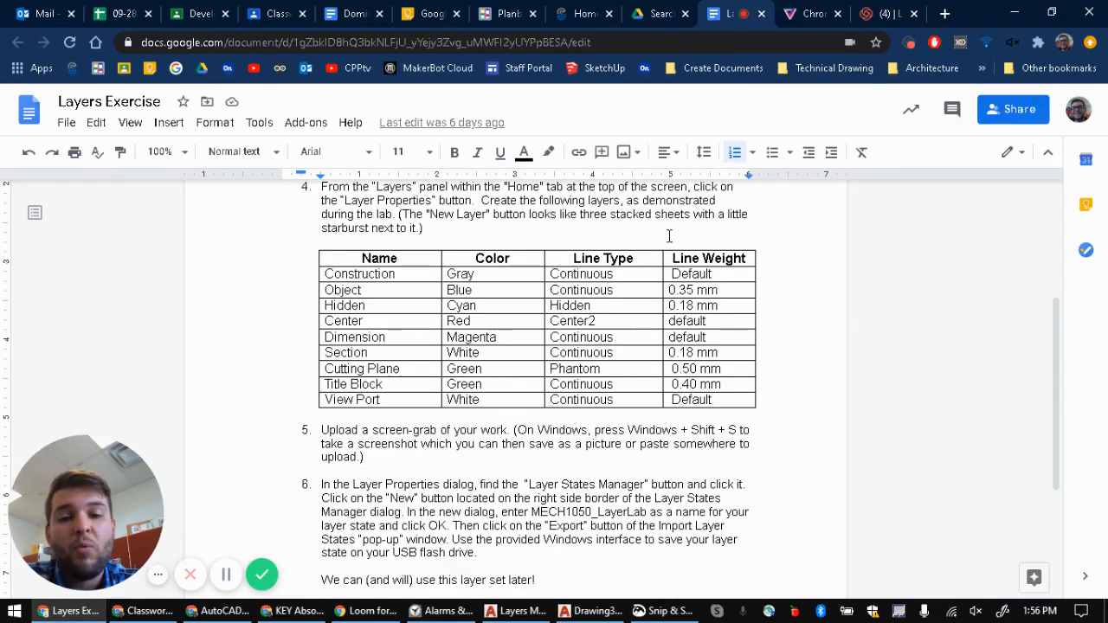
{"action": "left_click_drag", "start_coordinate": [320, 479], "coordinate": [488, 560]}
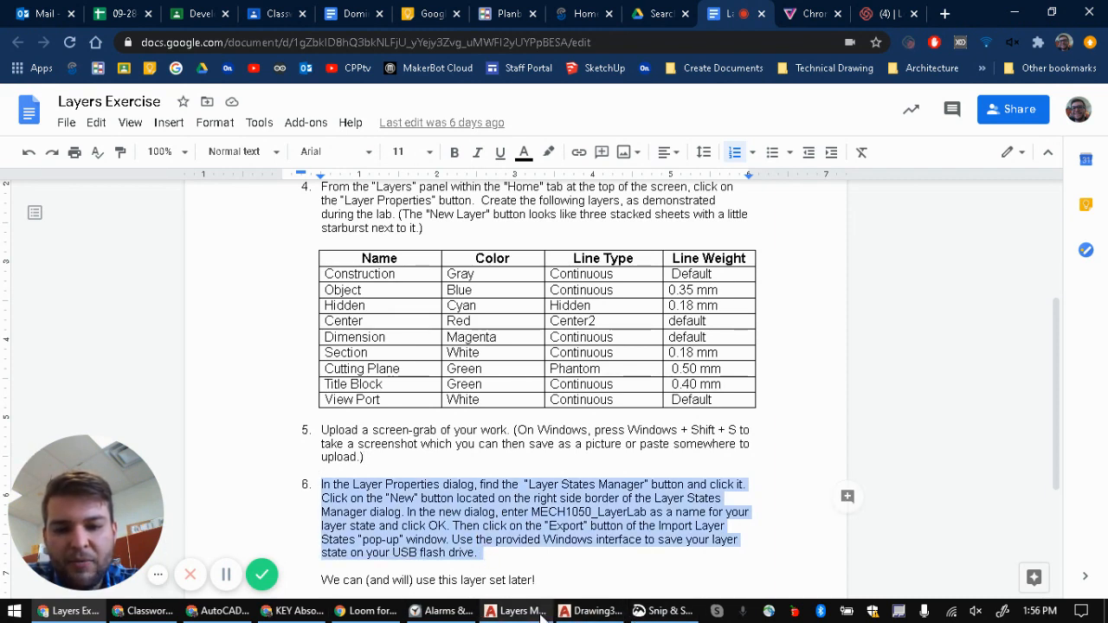
{"action": "left_click", "coordinate": [597, 611]}
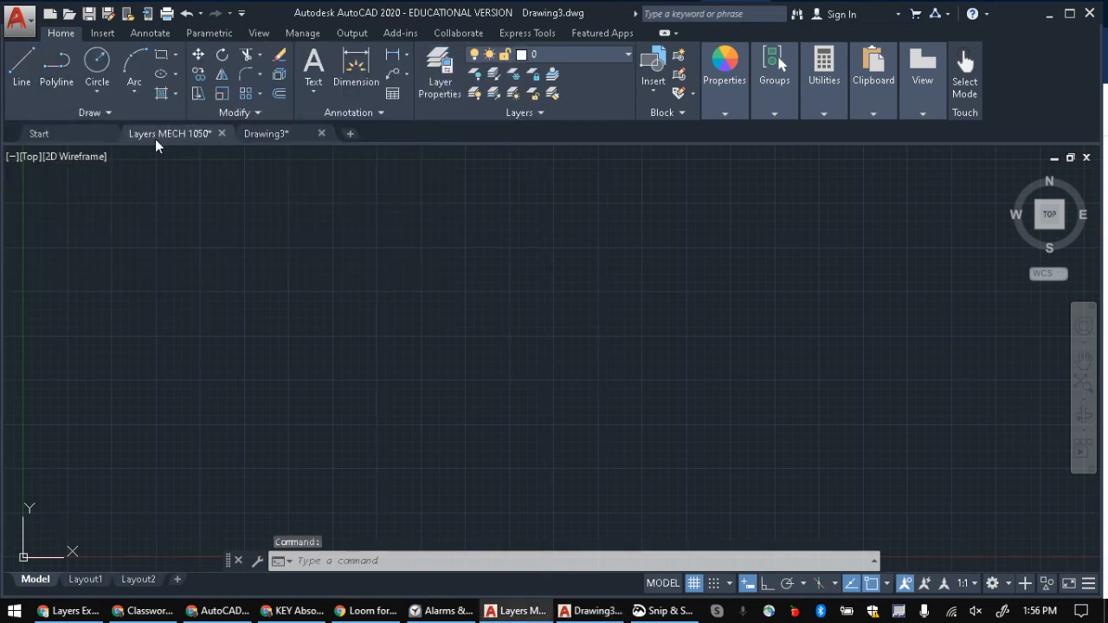
{"action": "left_click", "coordinate": [155, 138]}
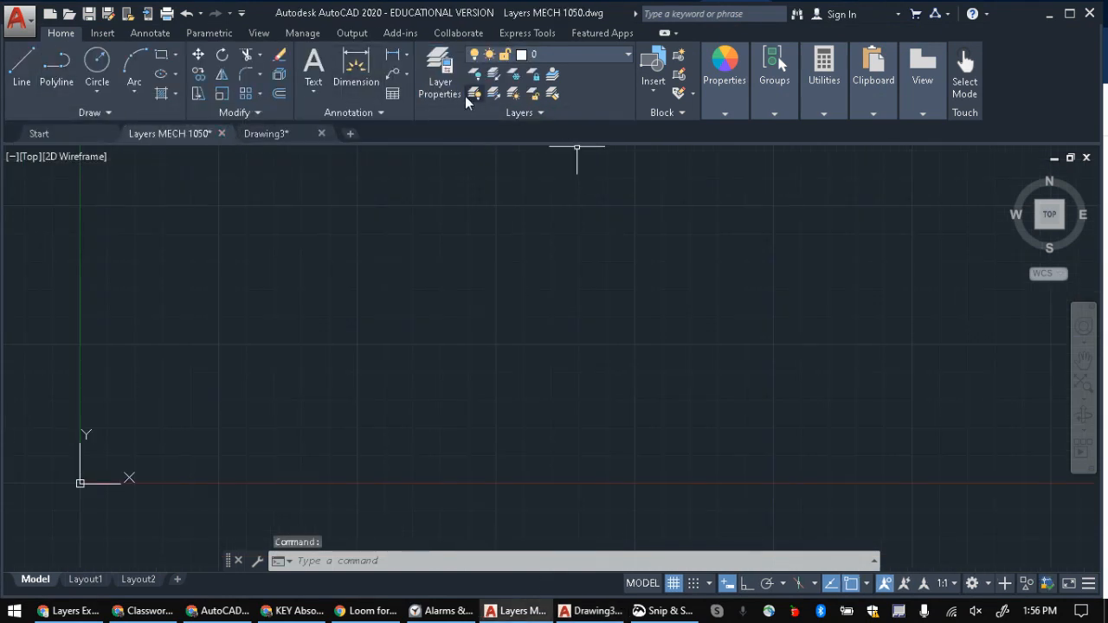
Step: Enlarge the Layer Properties Manager of the Layers MECH 1050 drawing and delete the existing MECH1050_LayerLab layer state
{"action": "left_click", "coordinate": [442, 70]}
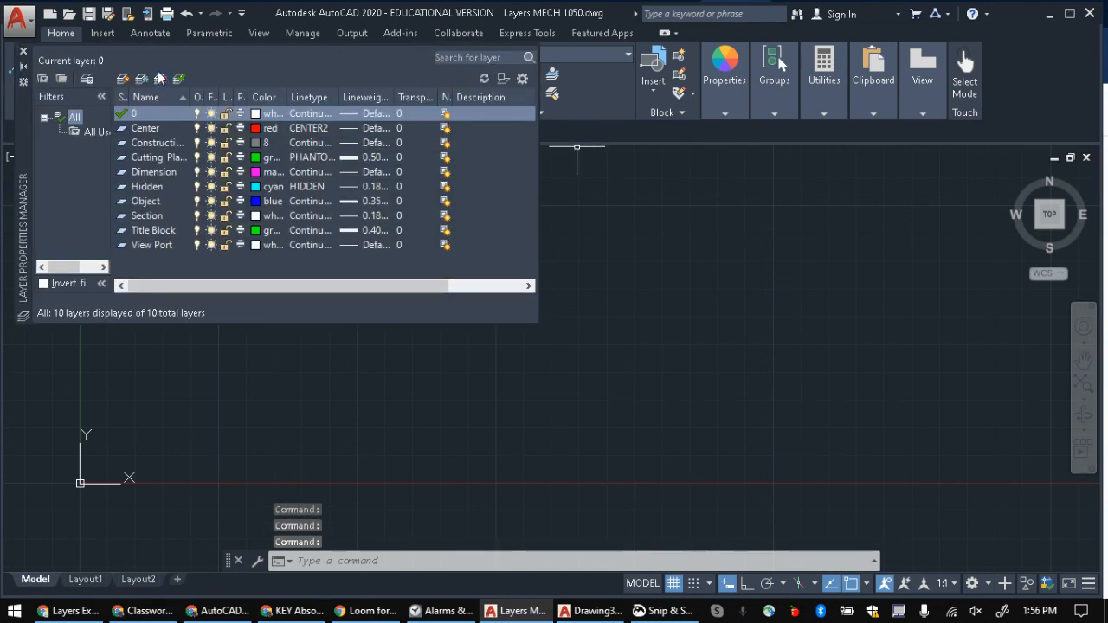
{"action": "left_click_drag", "start_coordinate": [270, 43], "coordinate": [229, 78]}
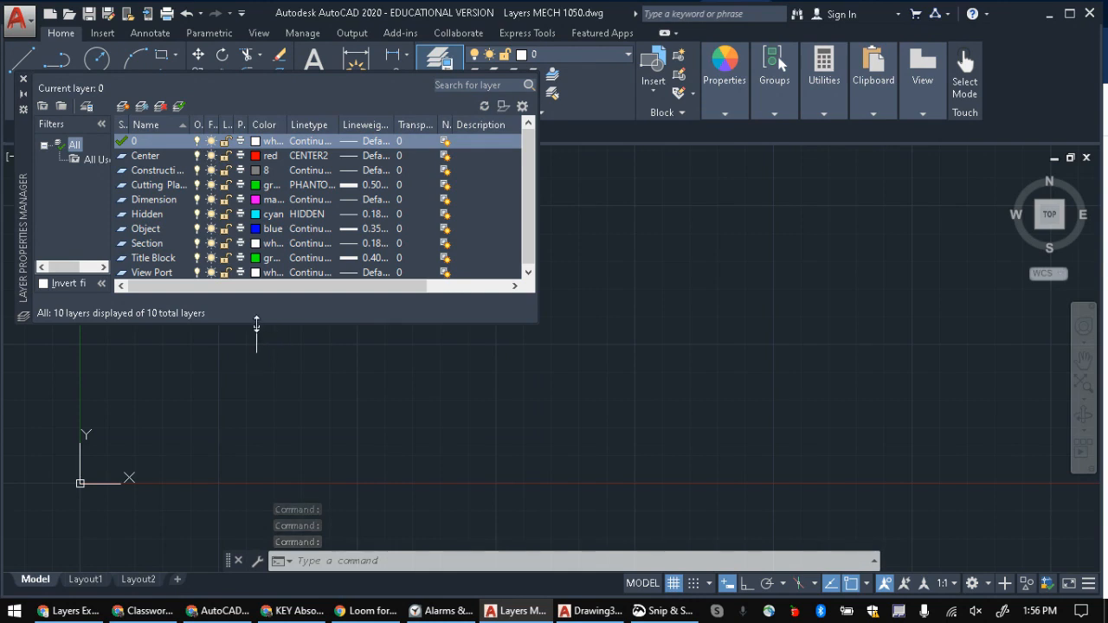
{"action": "left_click_drag", "start_coordinate": [185, 324], "coordinate": [186, 379]}
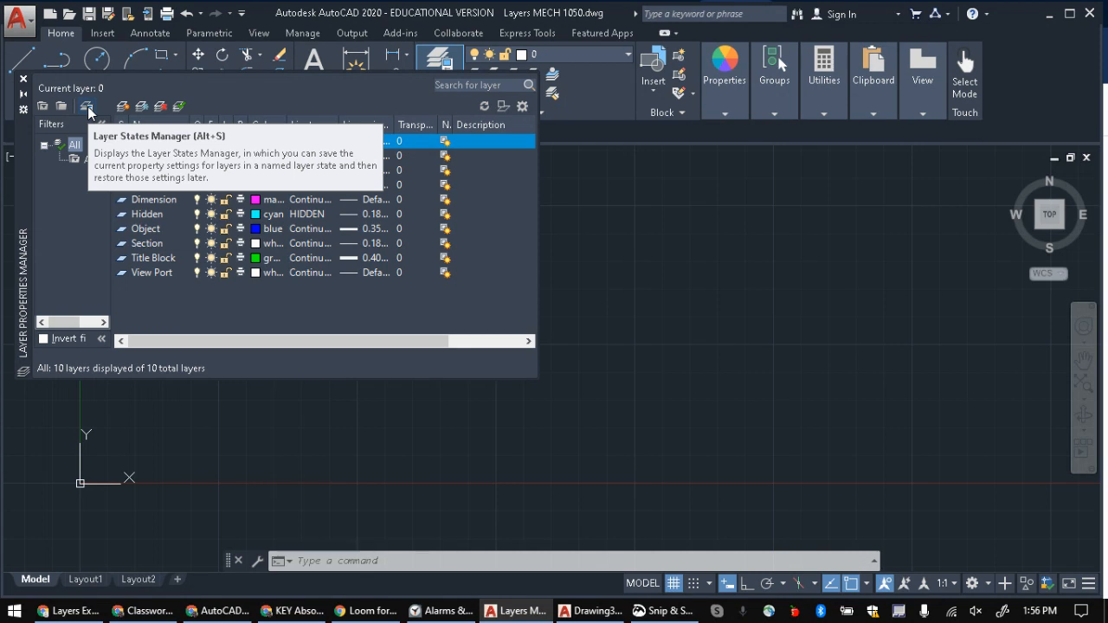
{"action": "left_click", "coordinate": [87, 107]}
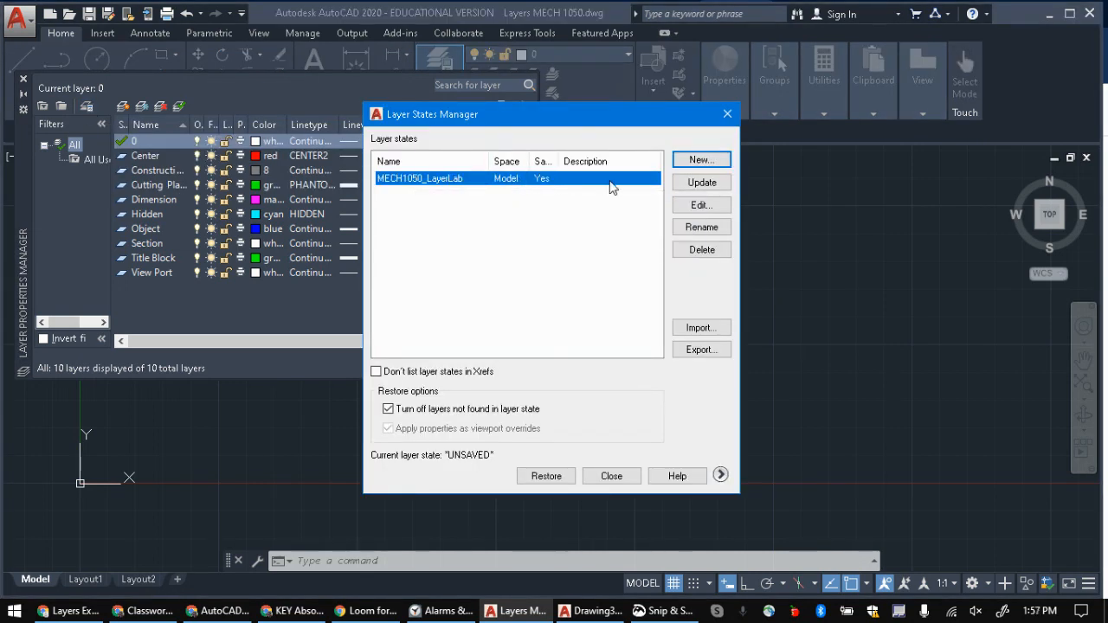
{"action": "left_click", "coordinate": [699, 251]}
{"action": "left_click", "coordinate": [598, 317]}
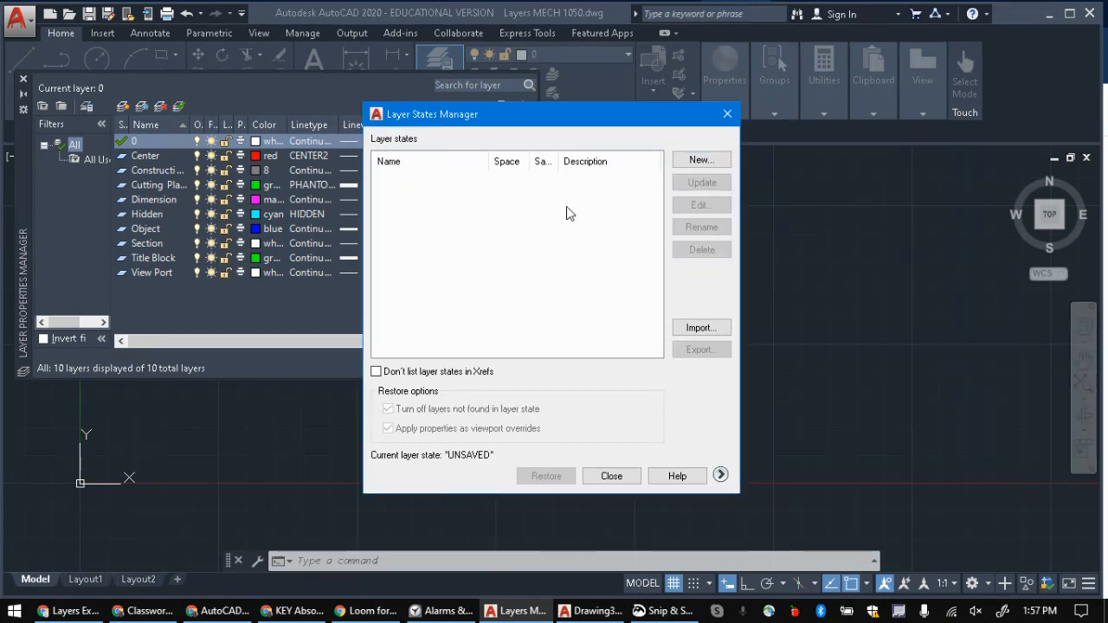
Step: Create a new layer state named MECH1050_LayerLab, copying the name from instruction 6 of the Layers Exercise document
{"action": "left_click", "coordinate": [698, 163]}
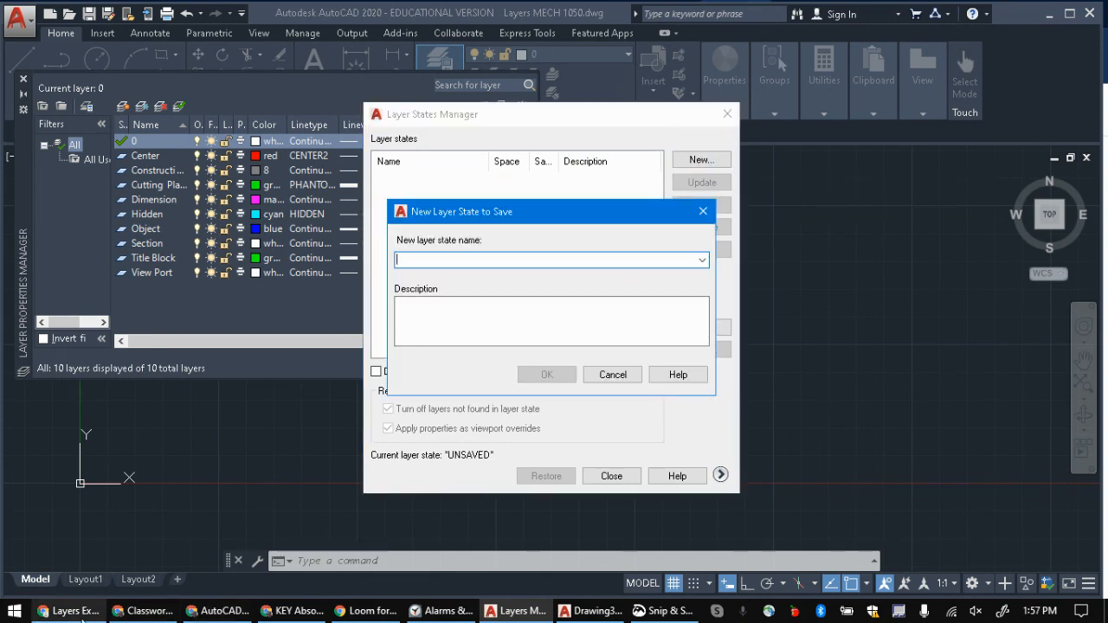
{"action": "left_click", "coordinate": [70, 611]}
{"action": "scroll", "coordinate": [501, 477], "scroll_direction": "down", "scroll_amount": 2}
{"action": "left_click", "coordinate": [531, 349]}
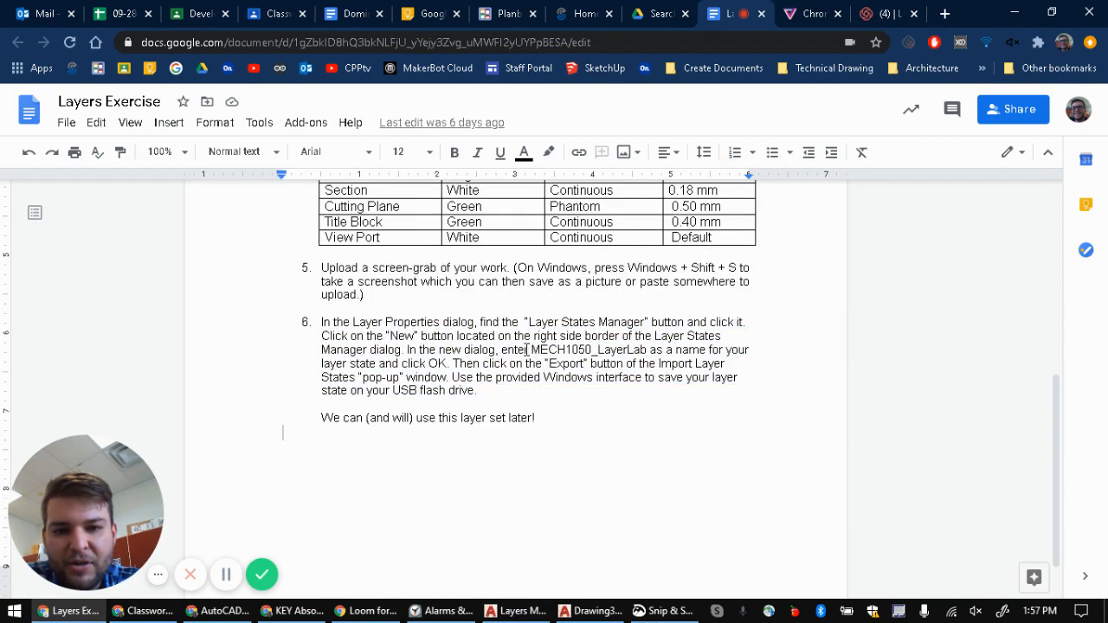
{"action": "left_click_drag", "start_coordinate": [531, 350], "coordinate": [647, 350]}
{"action": "key", "text": "ctrl+c"}
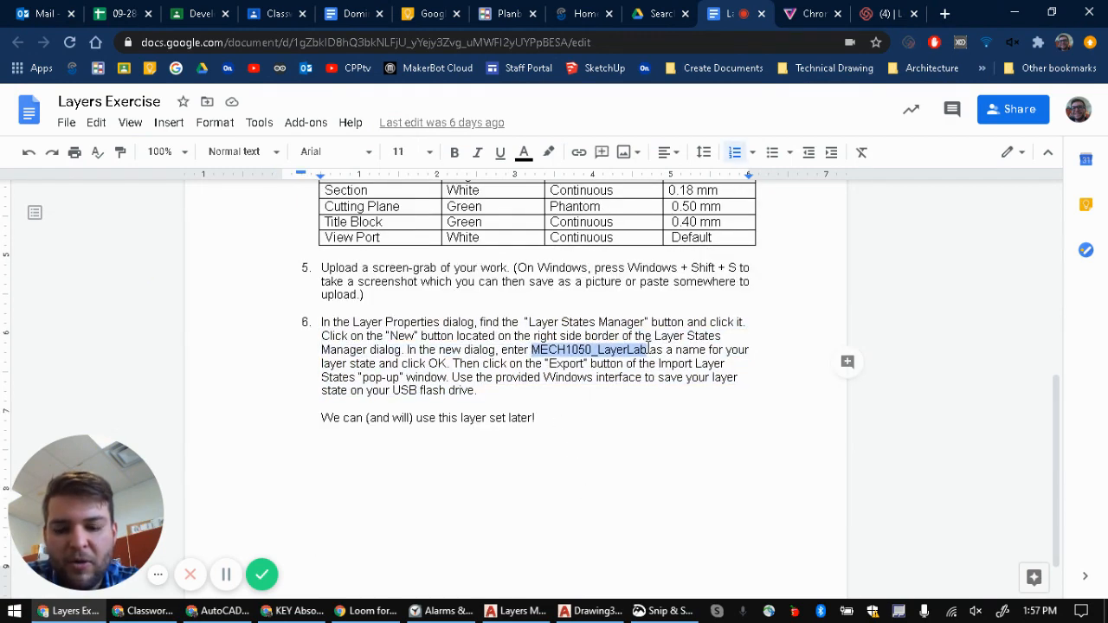
{"action": "key", "text": "alt+Tab"}
{"action": "key", "text": "ctrl+v"}
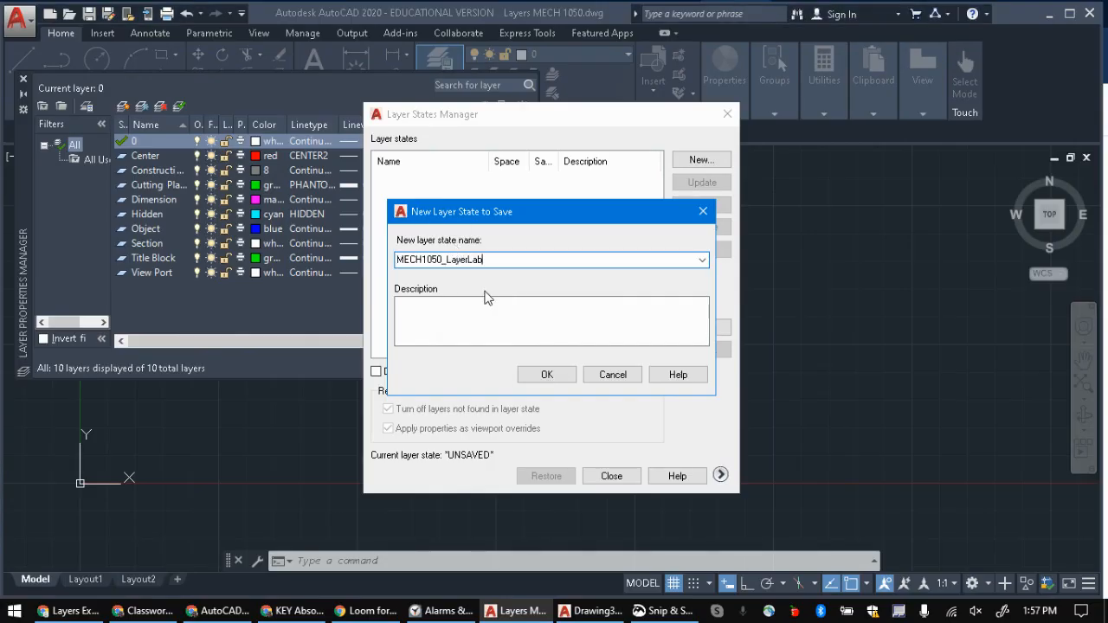
{"action": "left_click", "coordinate": [548, 375]}
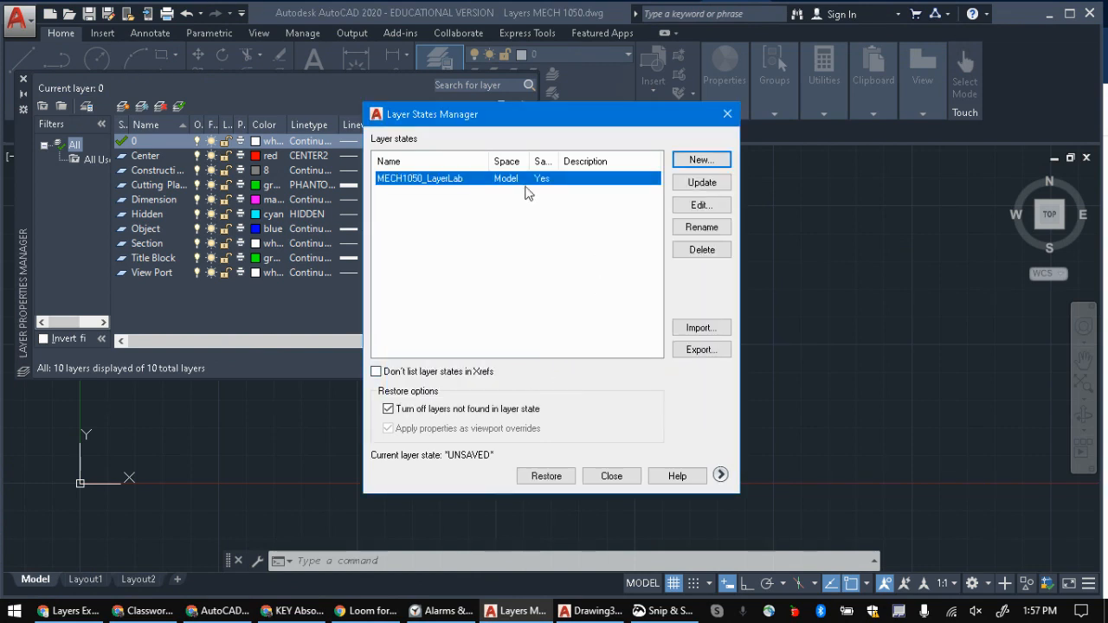
Step: Export the MECH1050_LayerLab layer state to the Desktop as MECH1050_LayerLab.las and close both layer managers
{"action": "left_click", "coordinate": [690, 230]}
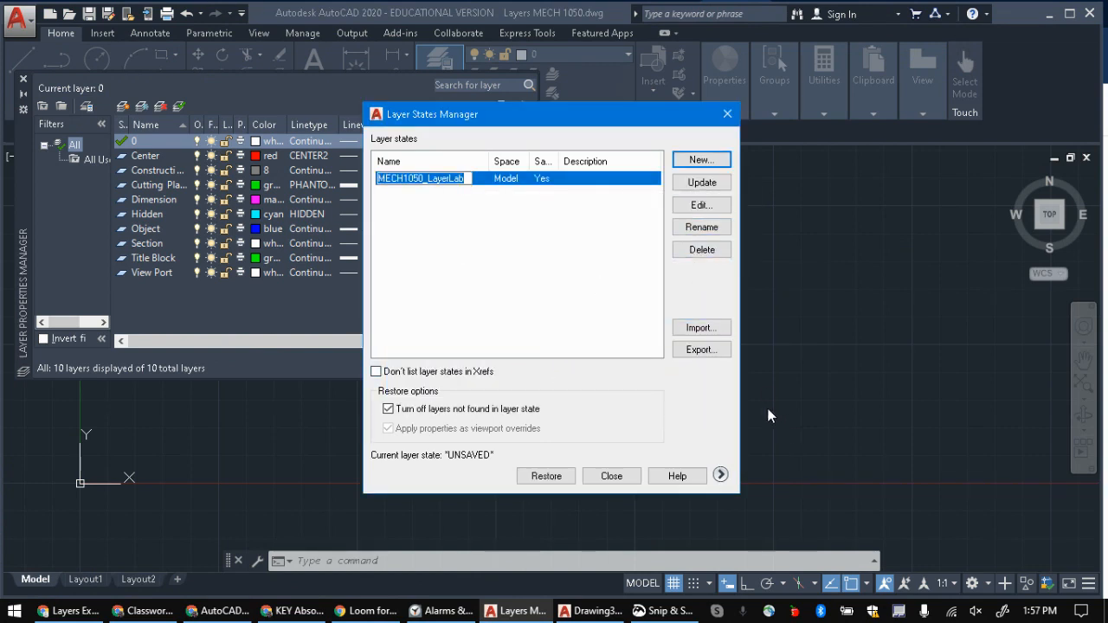
{"action": "left_click", "coordinate": [702, 349]}
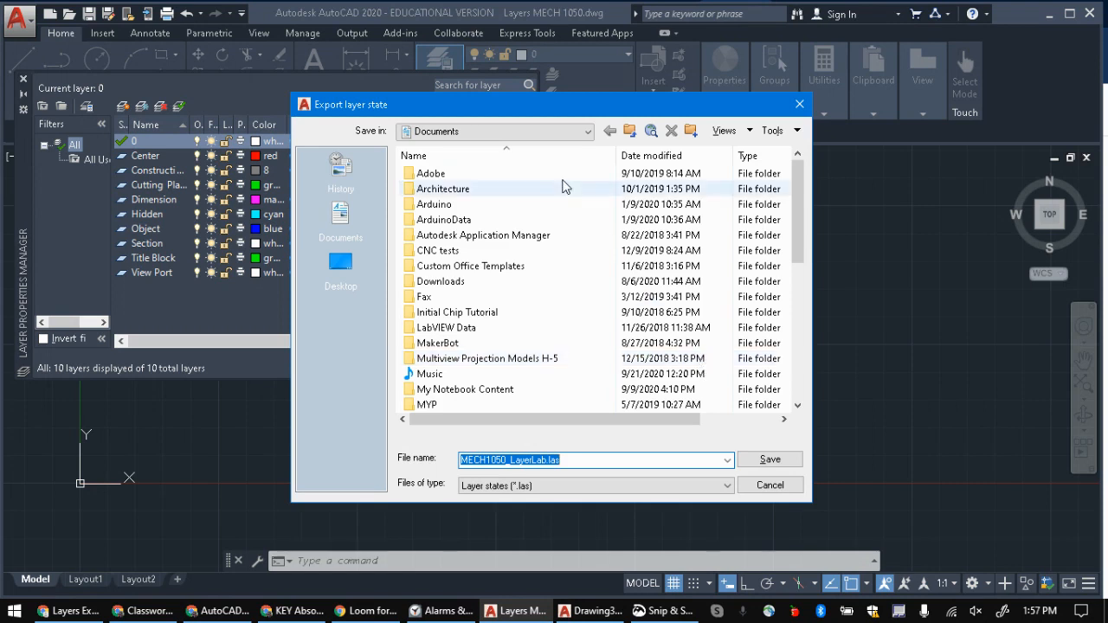
{"action": "left_click", "coordinate": [520, 131]}
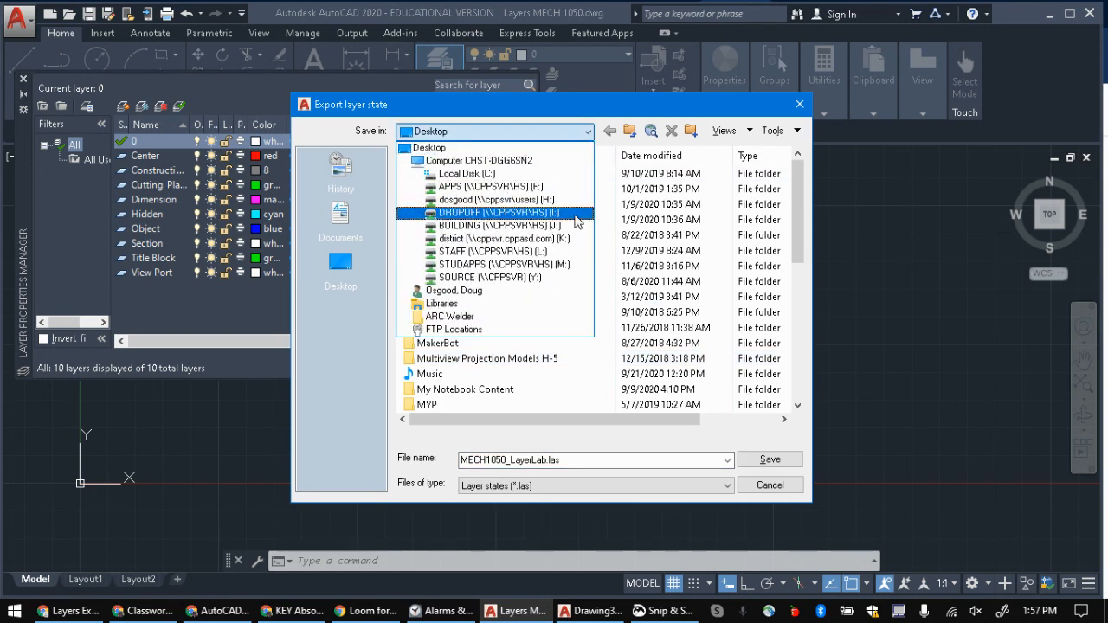
{"action": "left_click", "coordinate": [781, 467]}
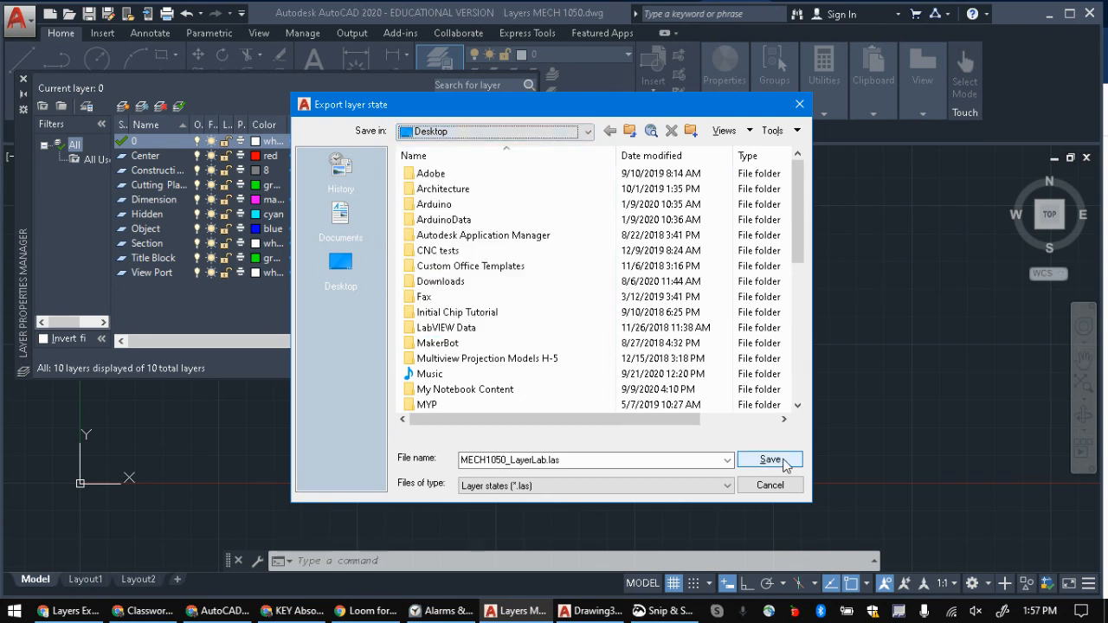
{"action": "left_click", "coordinate": [781, 465]}
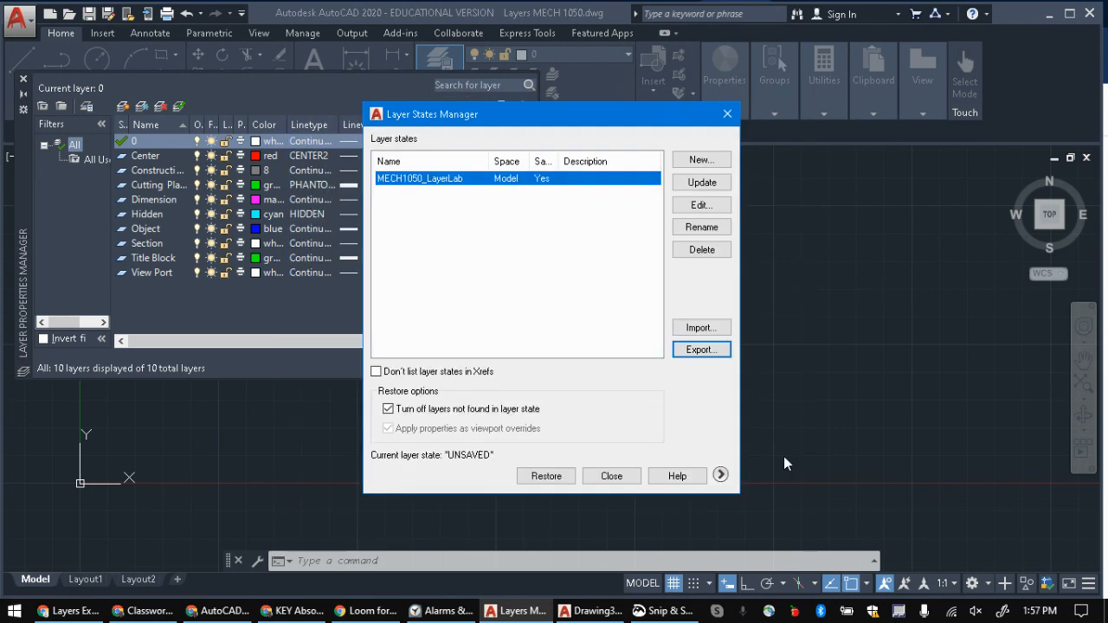
{"action": "left_click", "coordinate": [612, 477]}
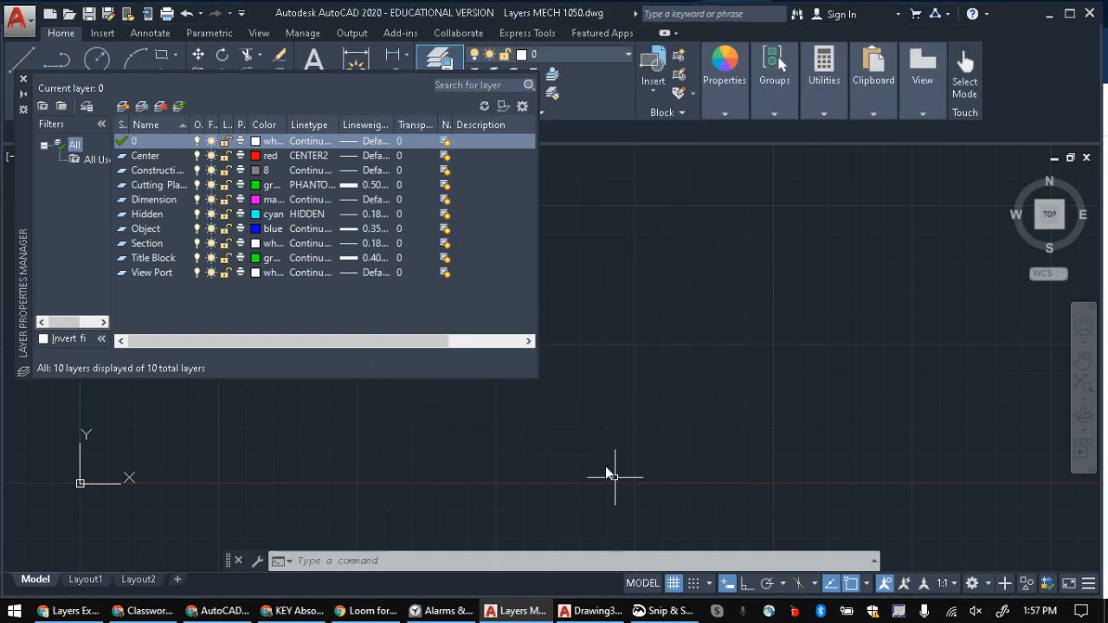
{"action": "left_click", "coordinate": [23, 79]}
{"action": "left_click", "coordinate": [19, 18]}
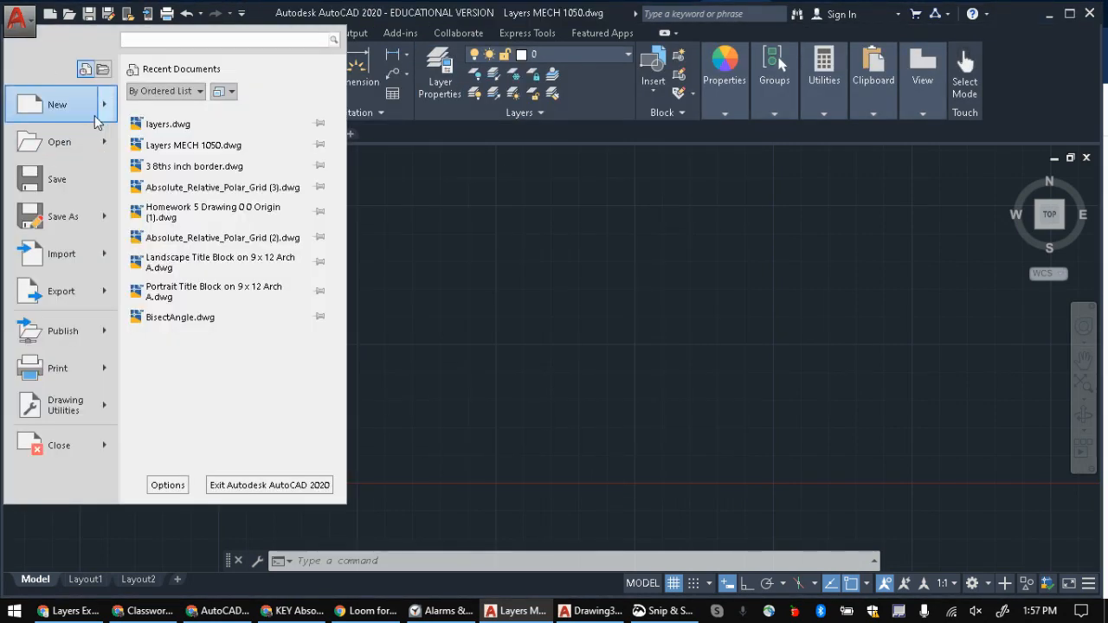
{"action": "left_click", "coordinate": [81, 144]}
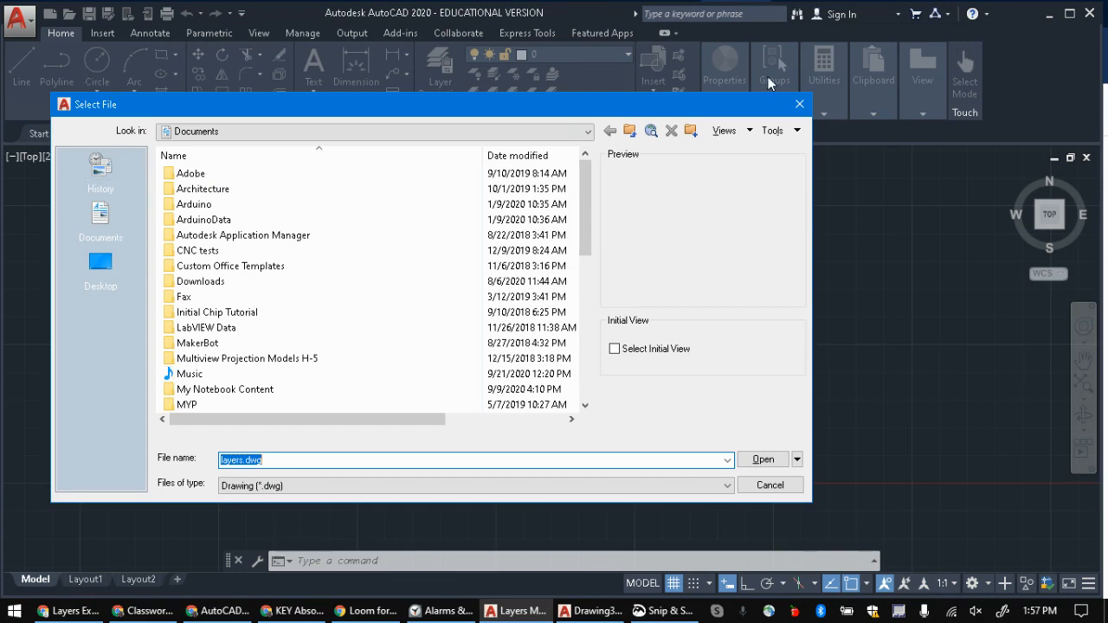
{"action": "left_click", "coordinate": [799, 104]}
{"action": "left_click", "coordinate": [19, 19]}
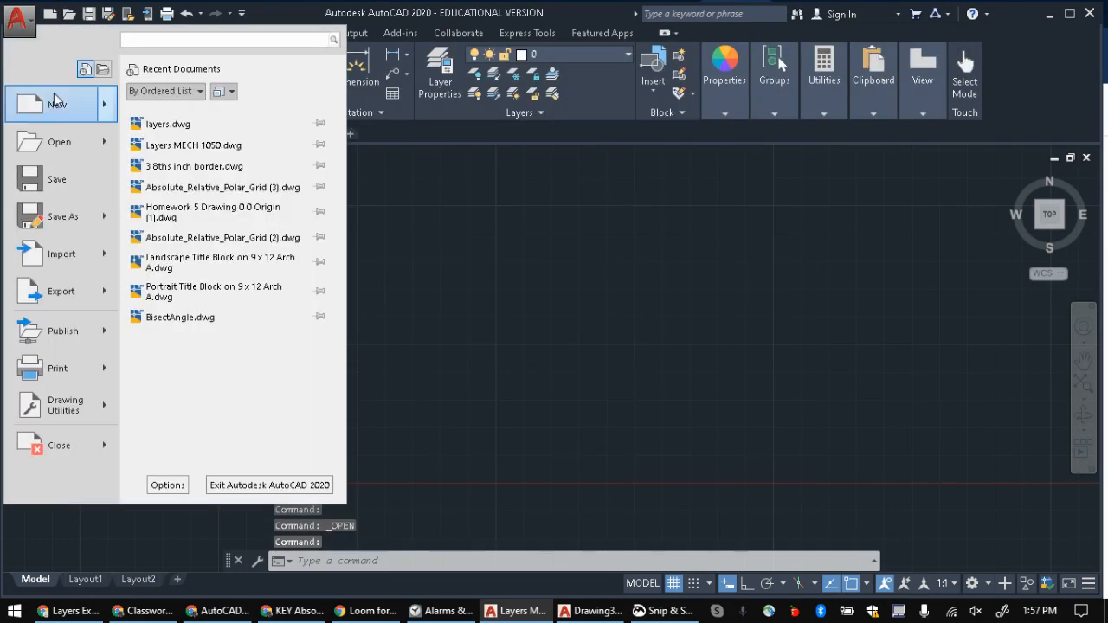
{"action": "key", "text": "Escape"}
Step: Create a new drawing from the acad.dwt template and open its Layer States Manager
{"action": "key", "text": "ctrl+n"}
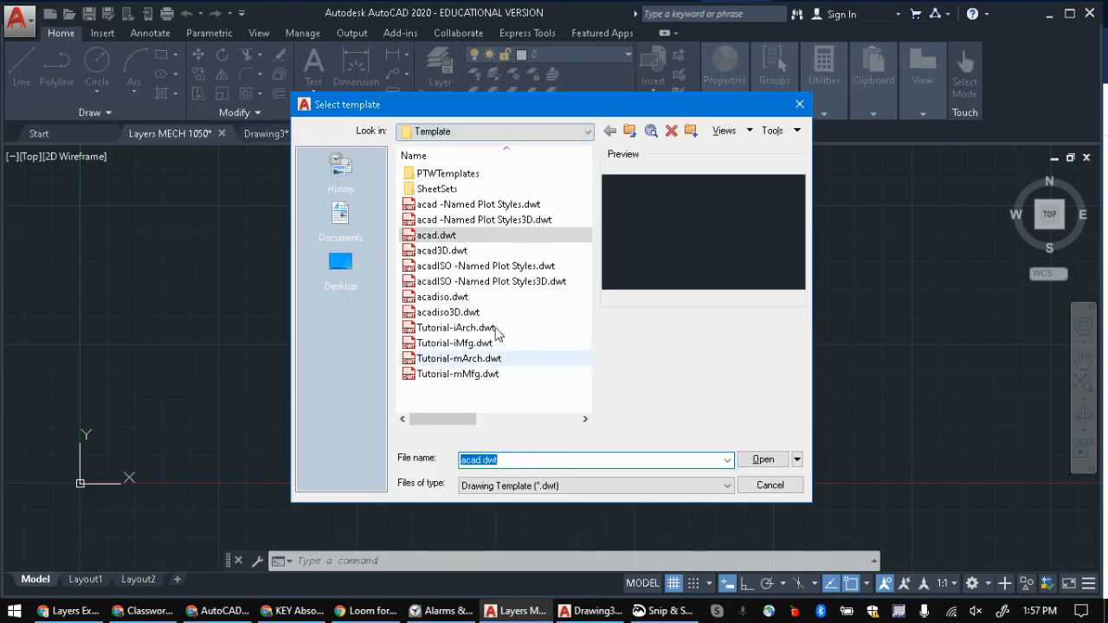
{"action": "left_click", "coordinate": [763, 460]}
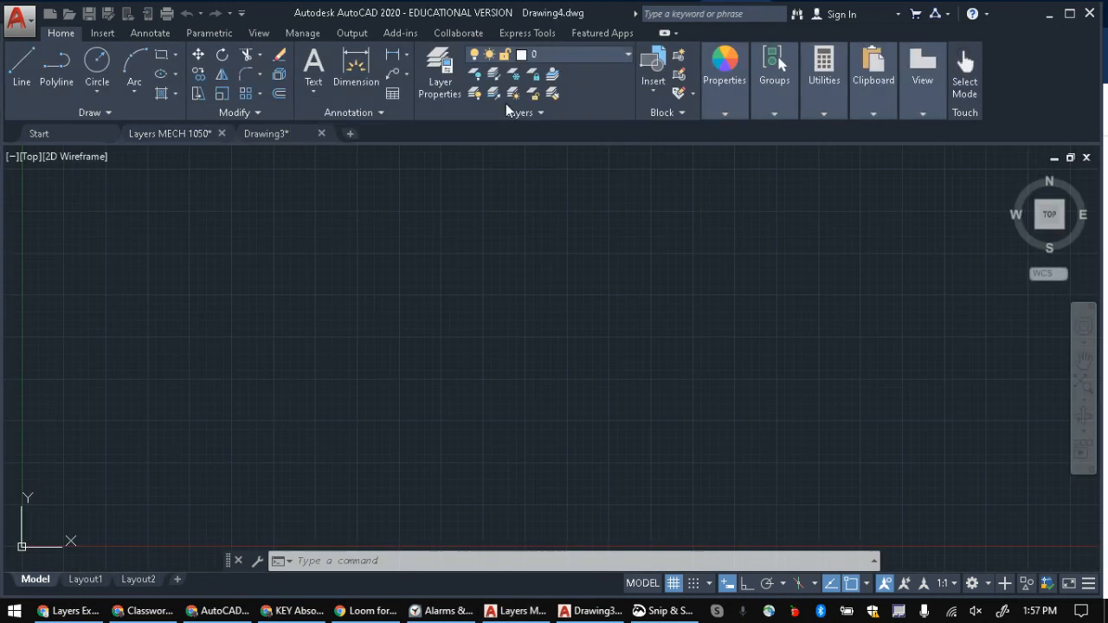
{"action": "left_click", "coordinate": [446, 76]}
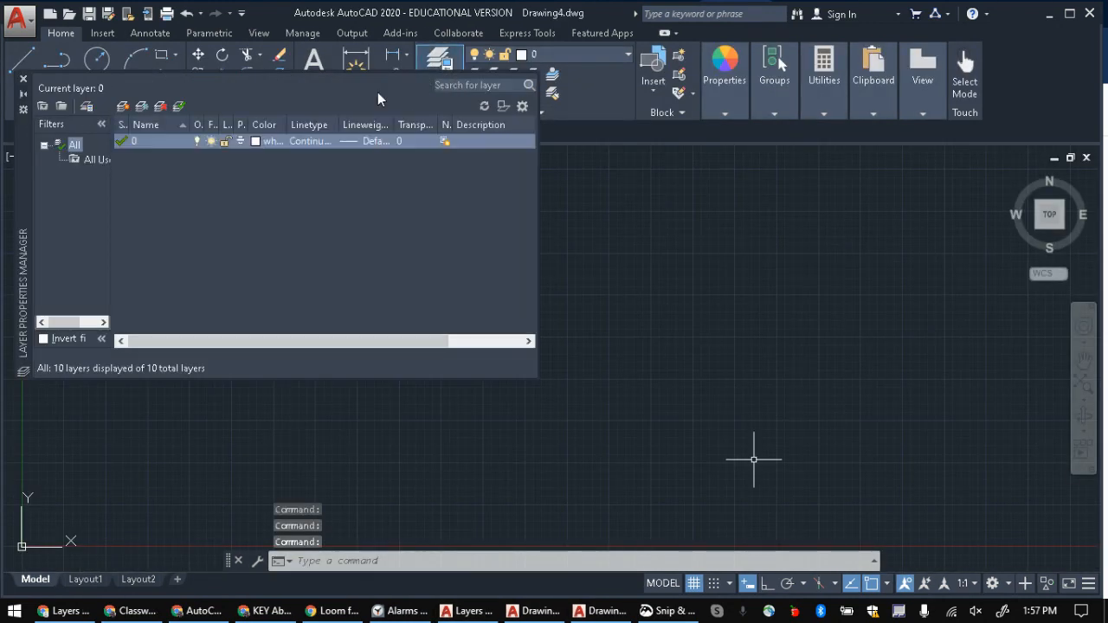
{"action": "left_click", "coordinate": [87, 107]}
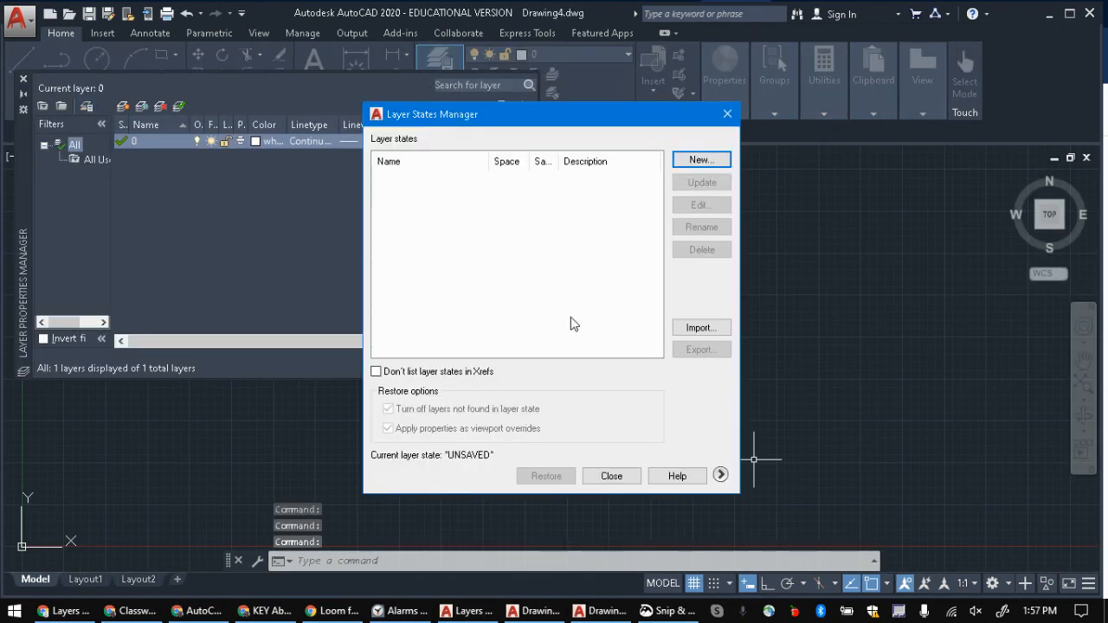
{"action": "left_click", "coordinate": [703, 327]}
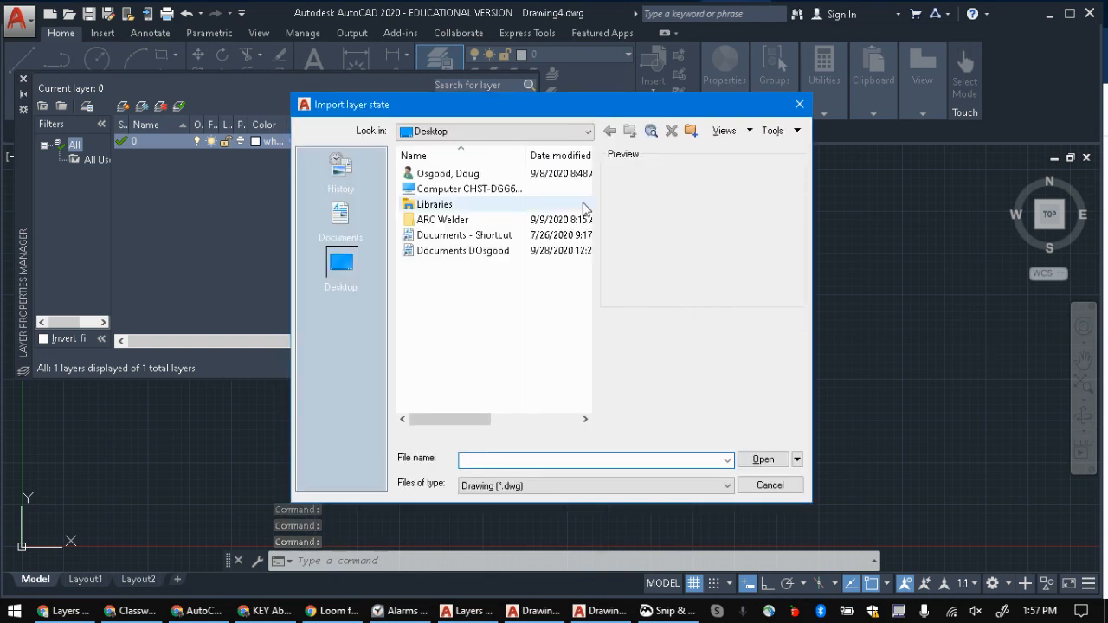
{"action": "left_click", "coordinate": [592, 131]}
{"action": "left_click", "coordinate": [532, 175]}
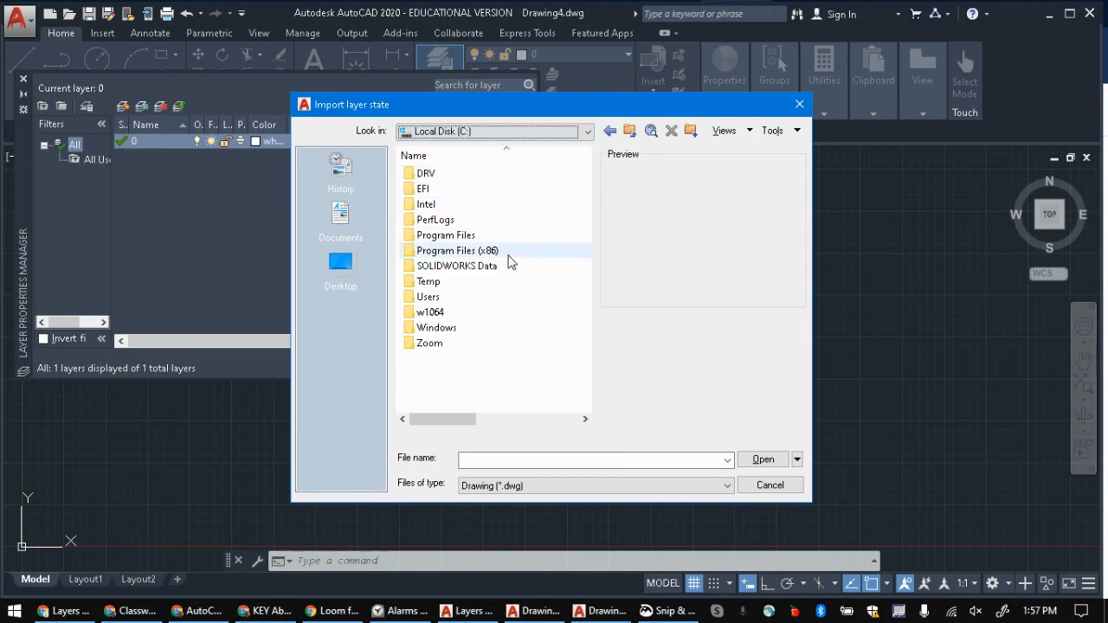
{"action": "left_click", "coordinate": [585, 131]}
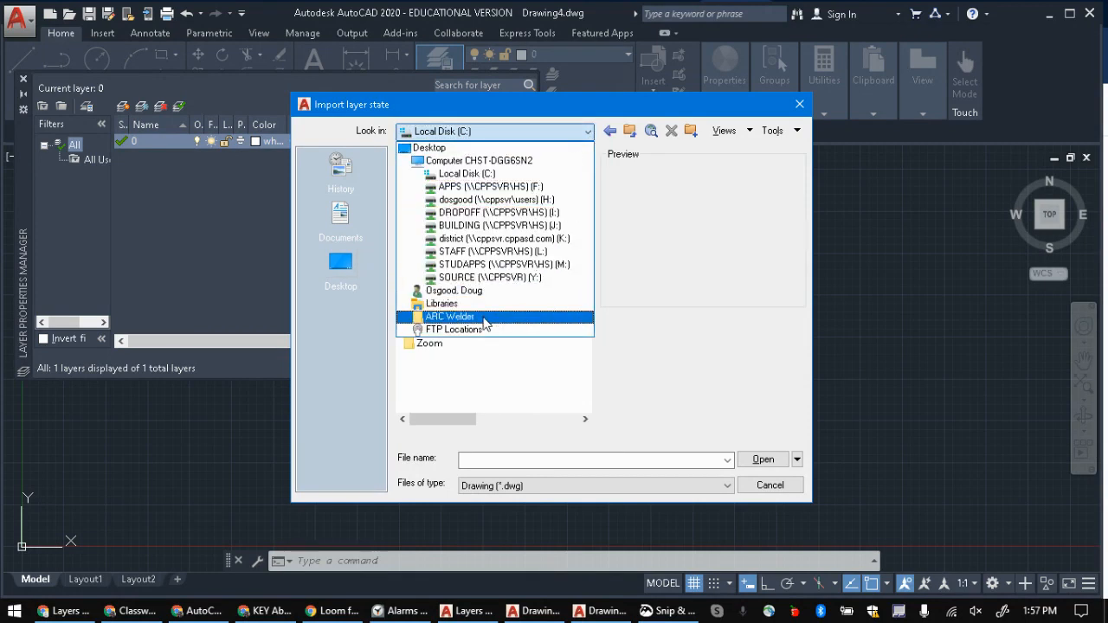
{"action": "left_click", "coordinate": [516, 370]}
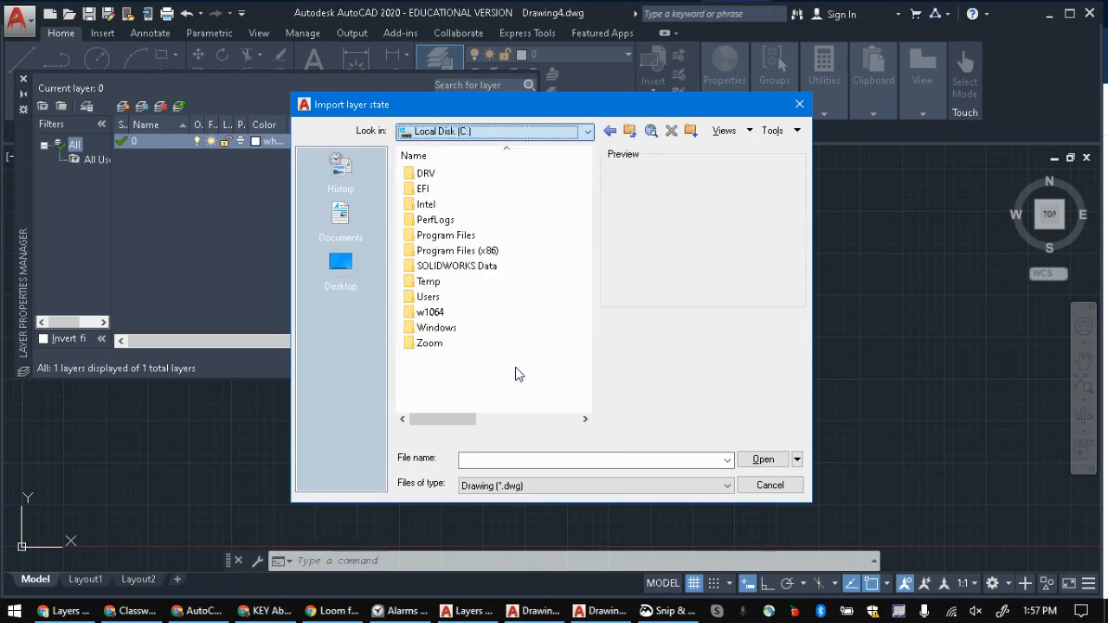
{"action": "left_click", "coordinate": [769, 488]}
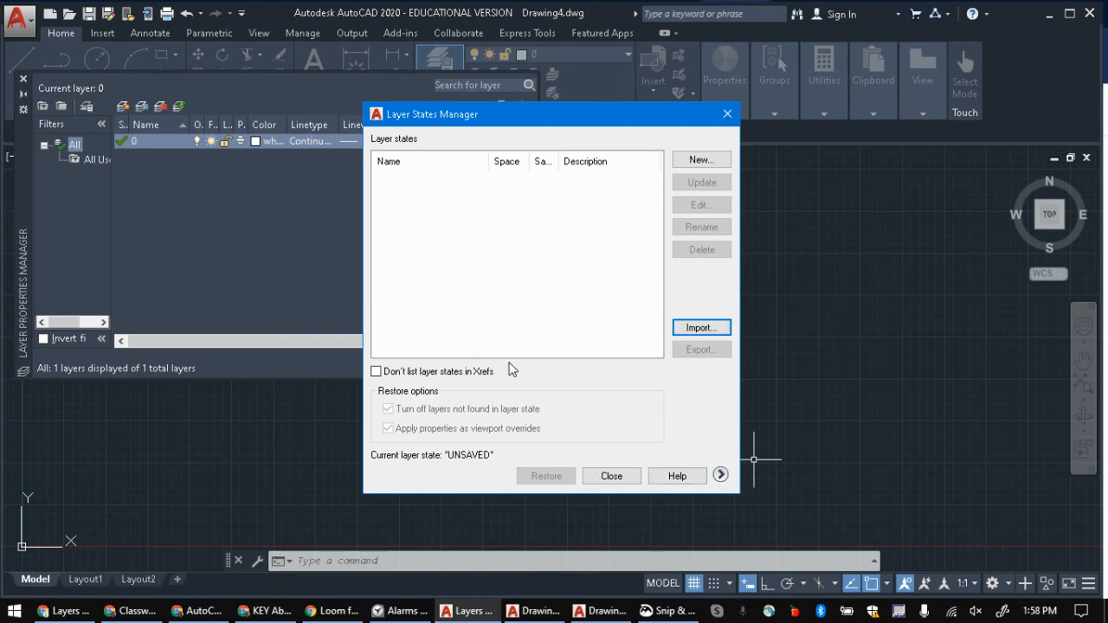
Step: Import the layer state file MECH1050_LayerLab.las from the Desktop, restore its states, and select all layers in the layer list
{"action": "left_click", "coordinate": [700, 328]}
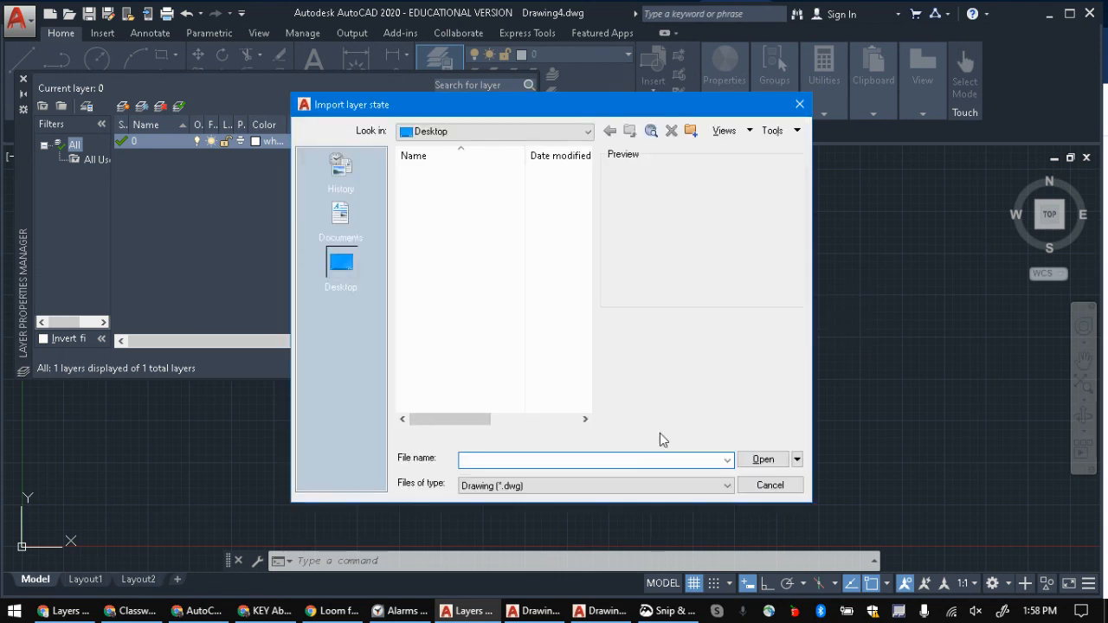
{"action": "left_click", "coordinate": [567, 486]}
{"action": "left_click", "coordinate": [544, 532]}
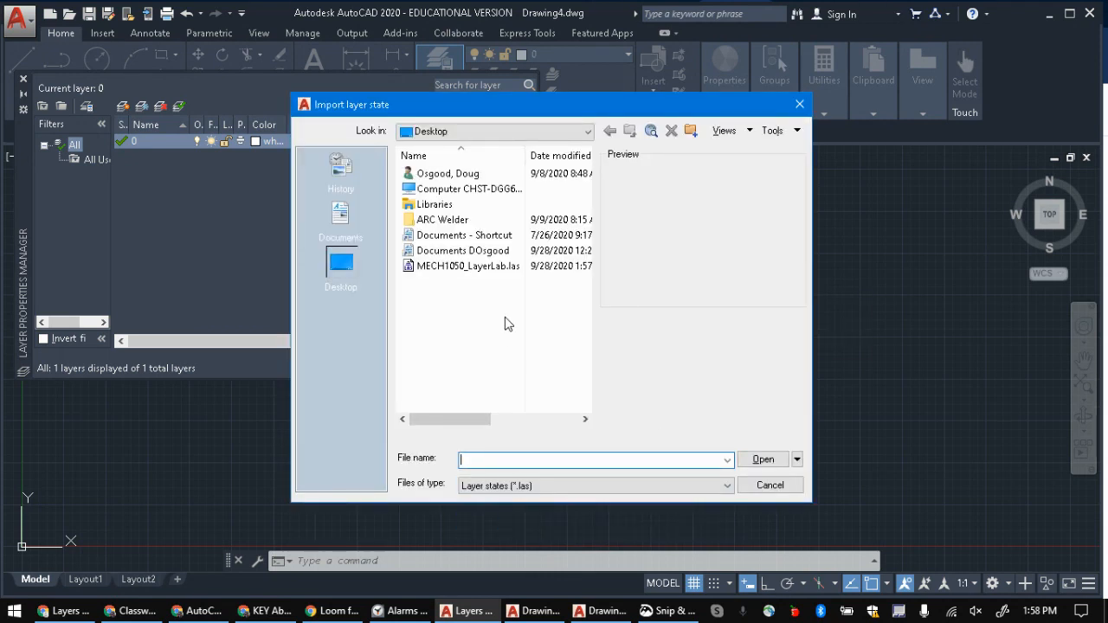
{"action": "left_click", "coordinate": [435, 266]}
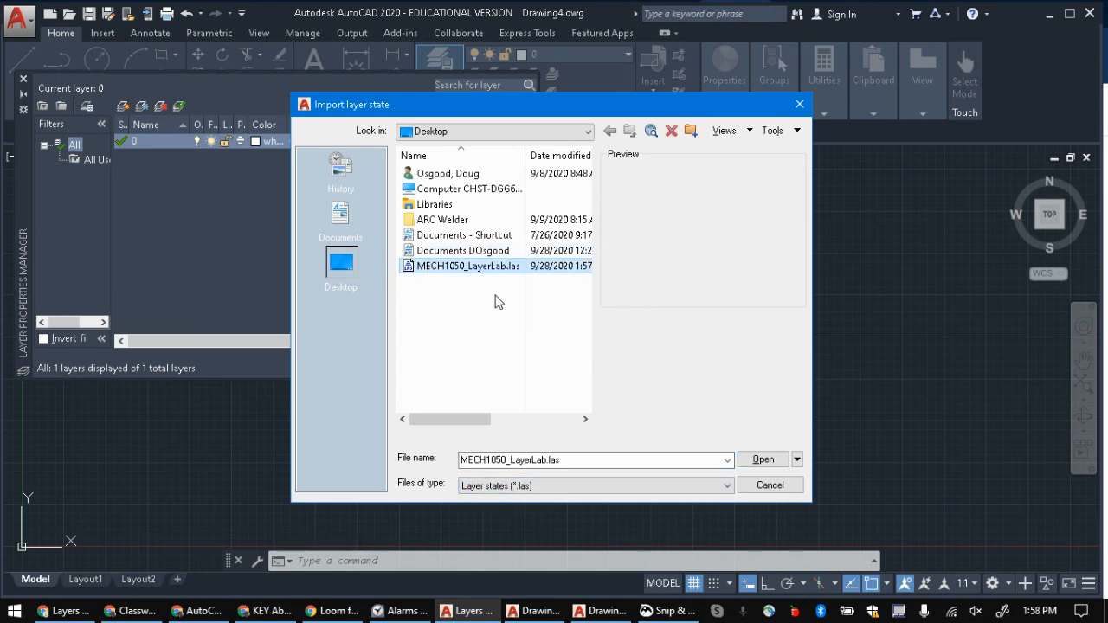
{"action": "left_click", "coordinate": [769, 465]}
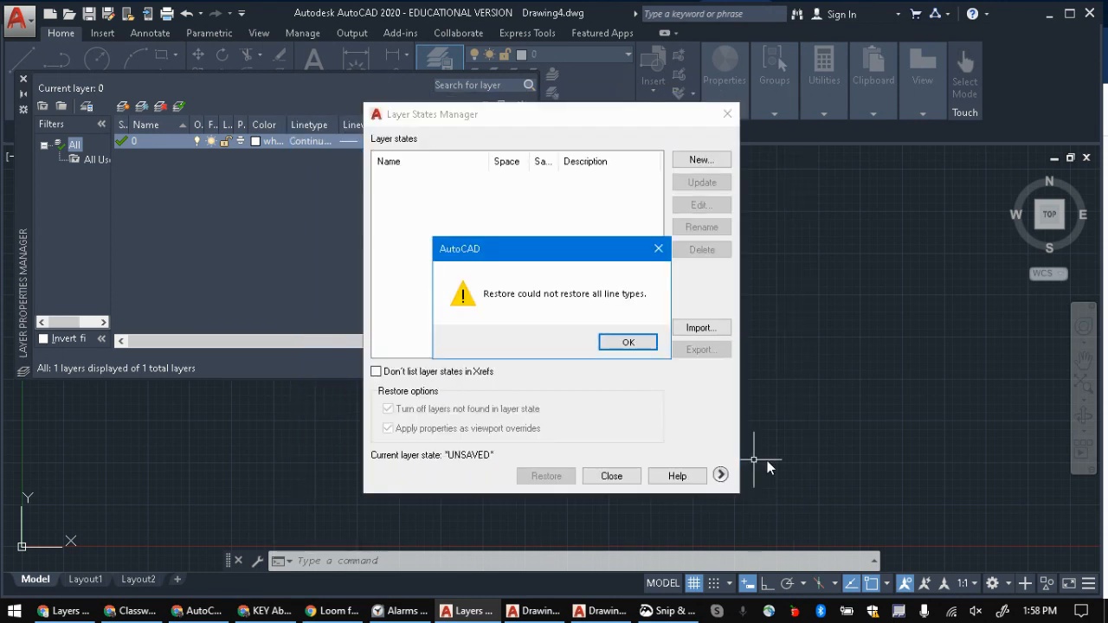
{"action": "left_click", "coordinate": [635, 343]}
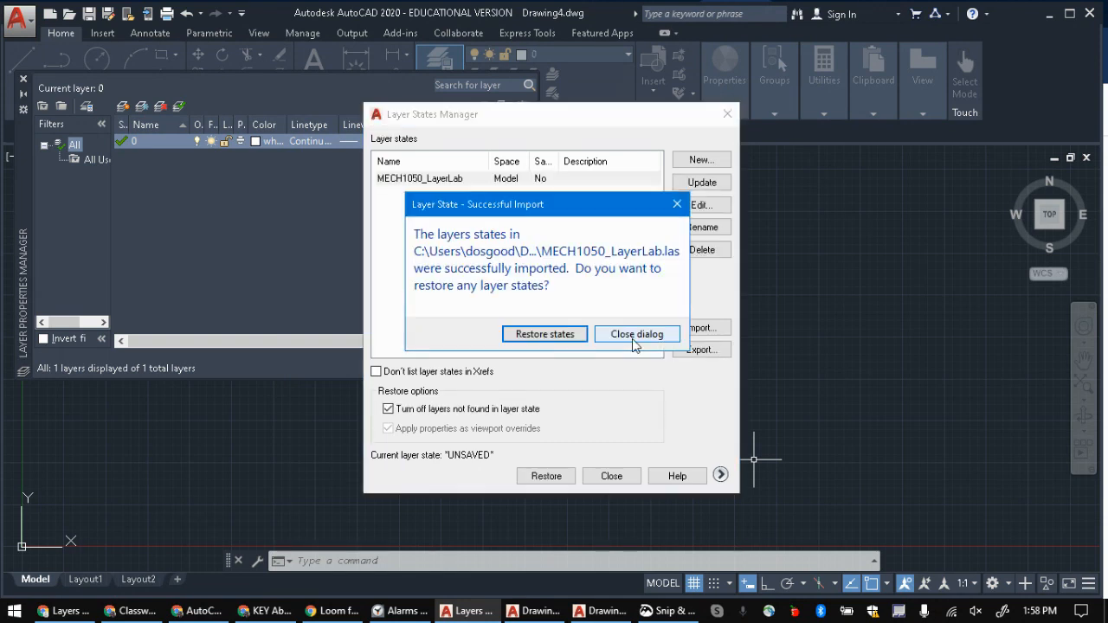
{"action": "left_click", "coordinate": [565, 336]}
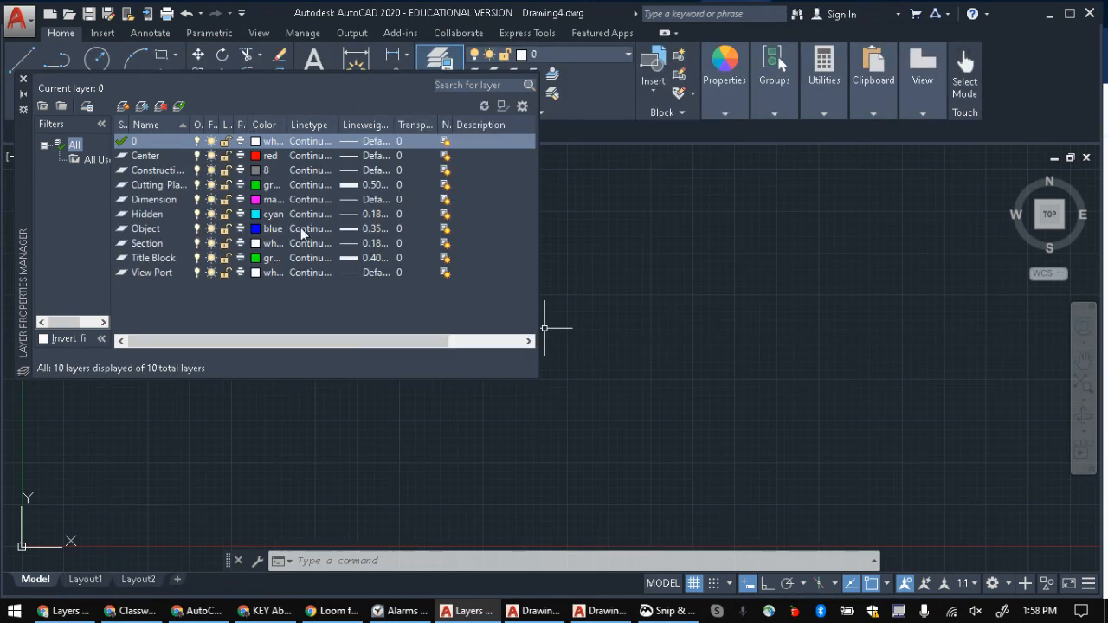
{"action": "left_click_drag", "start_coordinate": [309, 303], "coordinate": [294, 146]}
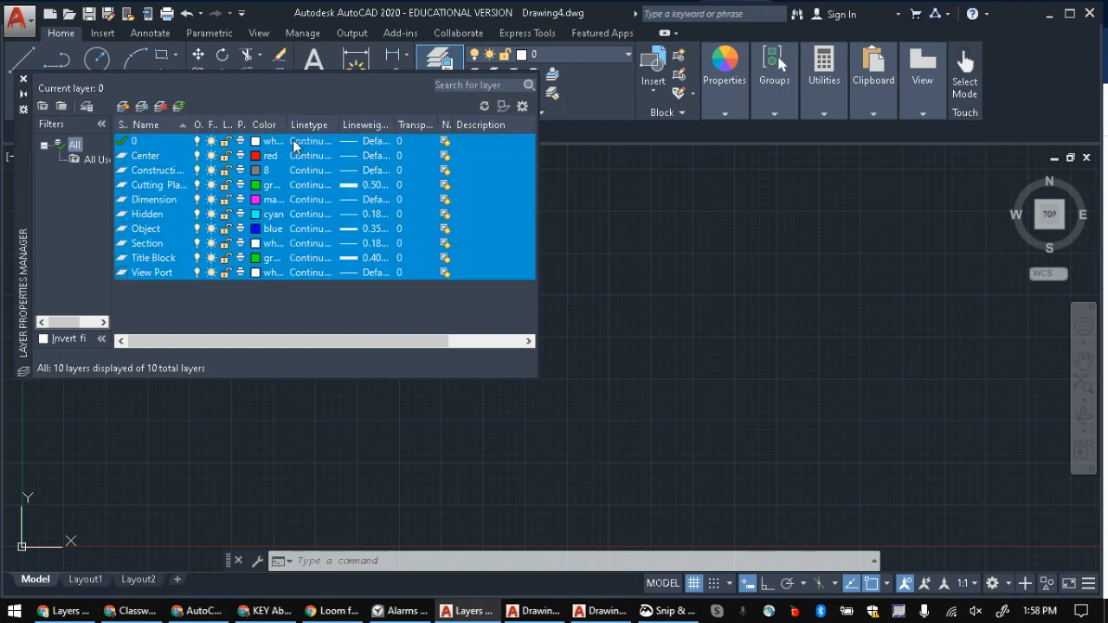
Step: Check the linetypes loaded for the imported layers without assigning any, and close the Layer Properties Manager
{"action": "left_click", "coordinate": [307, 164]}
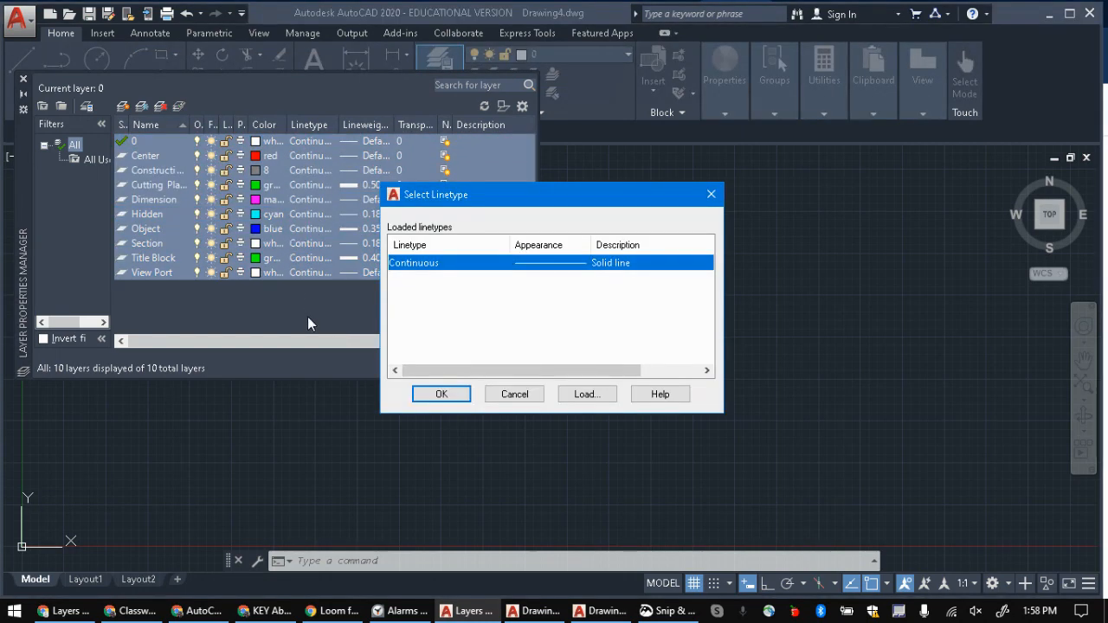
{"action": "left_click", "coordinate": [512, 393]}
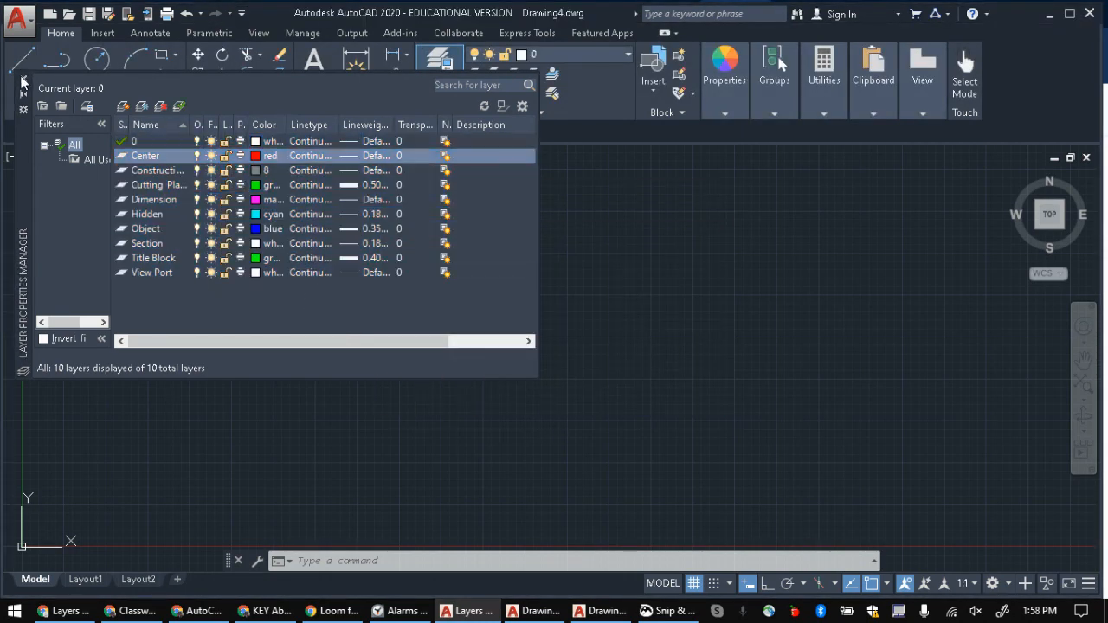
{"action": "left_click", "coordinate": [23, 79]}
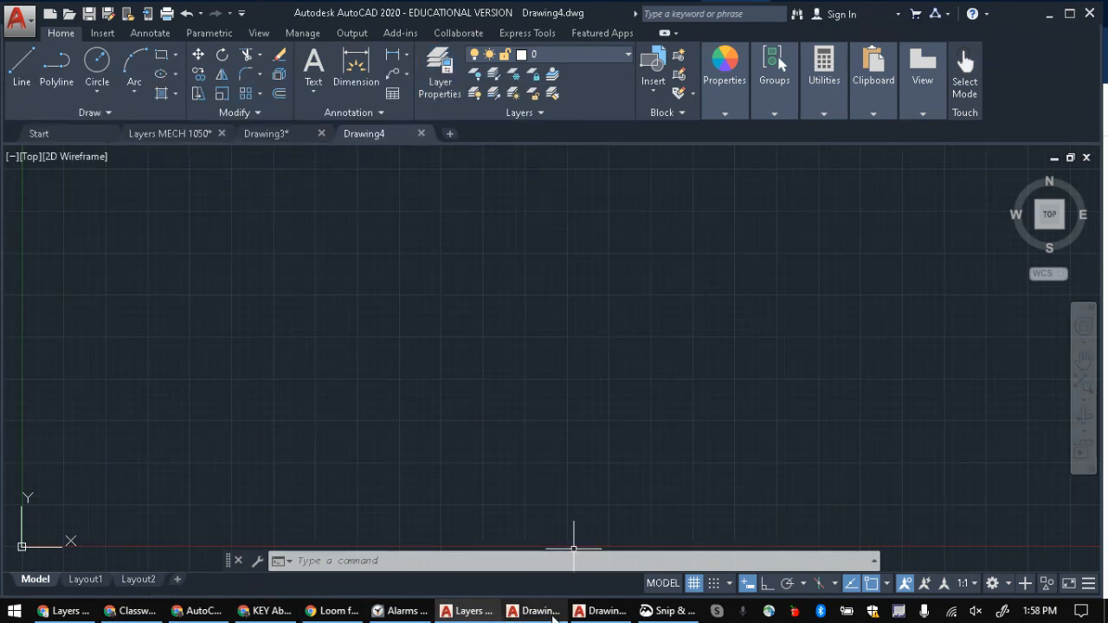
Step: Review the Layers Exercise instructions in Google Docs, including the layer state name in instruction 6, and switch to the Google Classroom assignment
{"action": "left_click", "coordinate": [69, 611]}
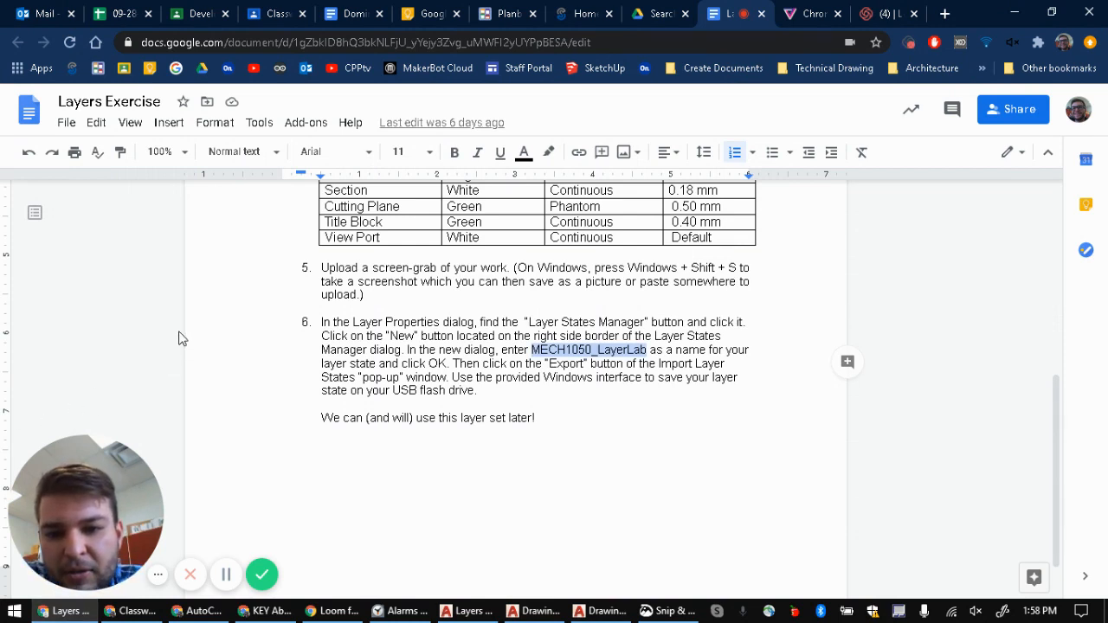
{"action": "scroll", "coordinate": [415, 314], "scroll_direction": "up", "scroll_amount": 5}
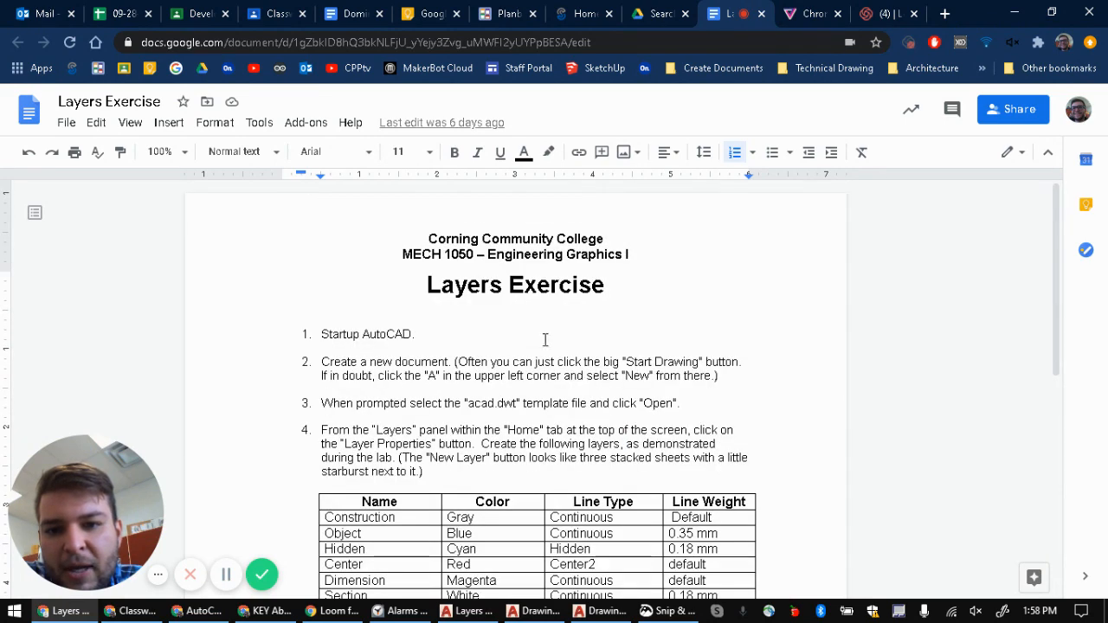
{"action": "scroll", "coordinate": [421, 318], "scroll_direction": "down", "scroll_amount": 5}
{"action": "left_click", "coordinate": [646, 378]}
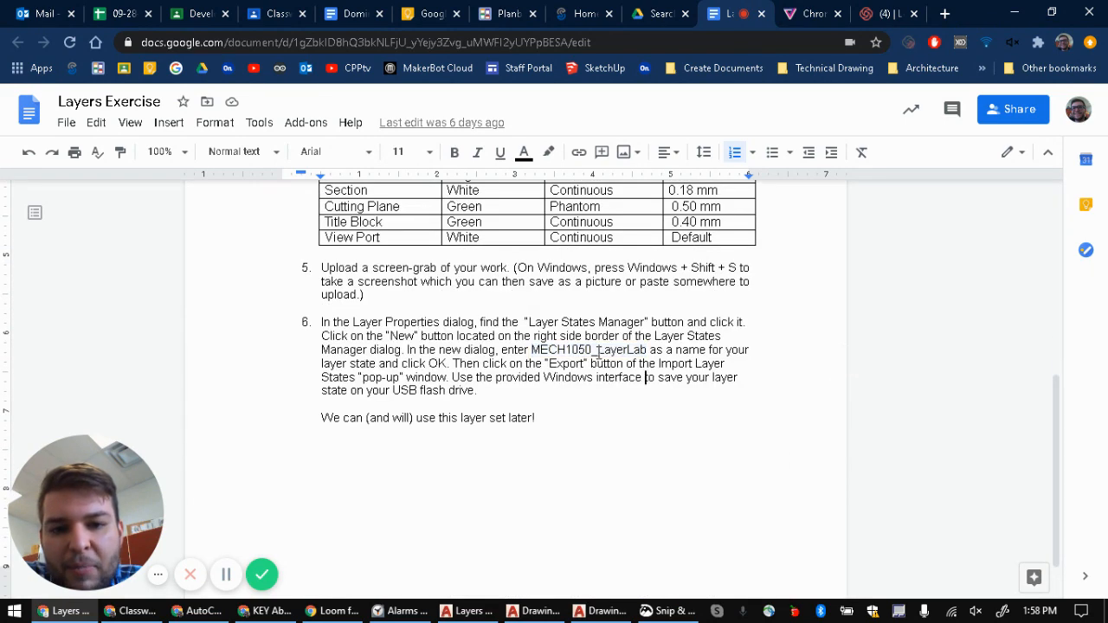
{"action": "left_click_drag", "start_coordinate": [532, 350], "coordinate": [647, 351]}
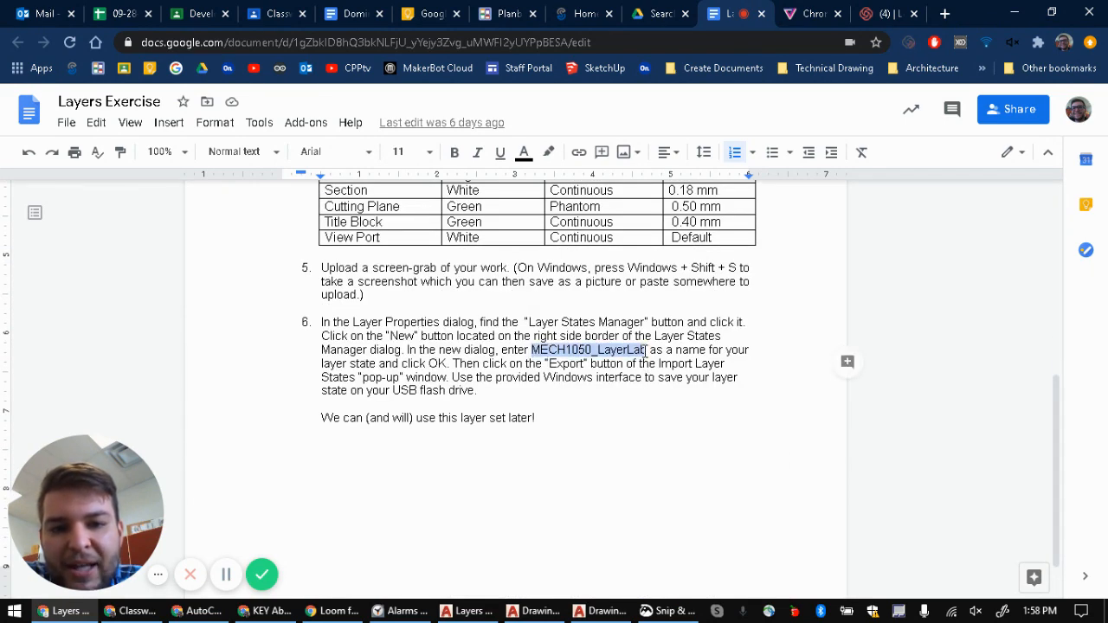
{"action": "left_click", "coordinate": [447, 311]}
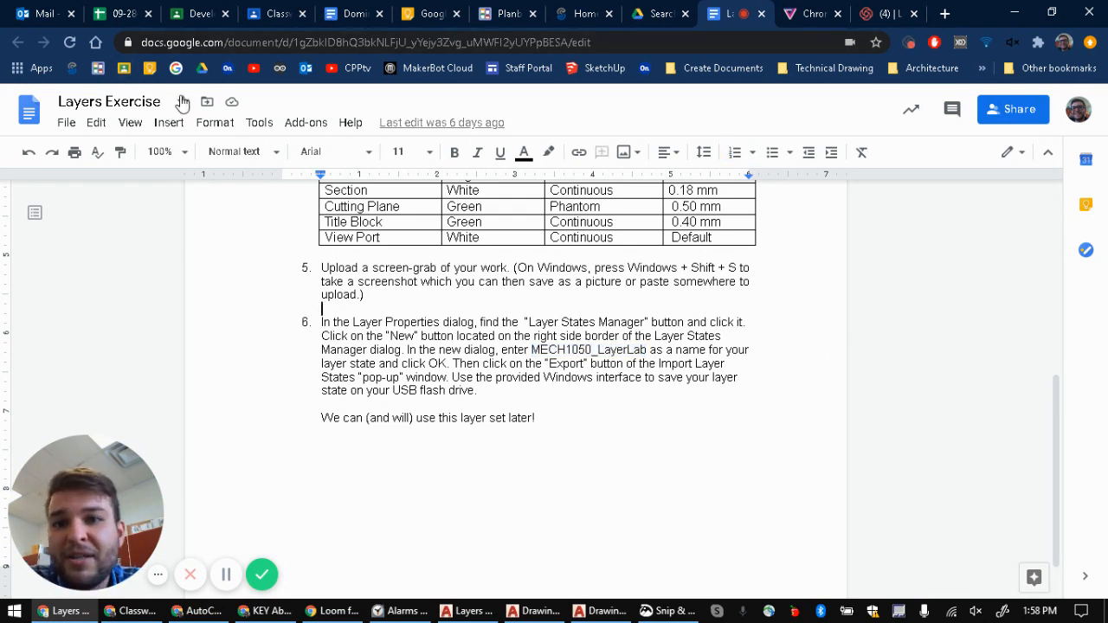
{"action": "left_click", "coordinate": [265, 14]}
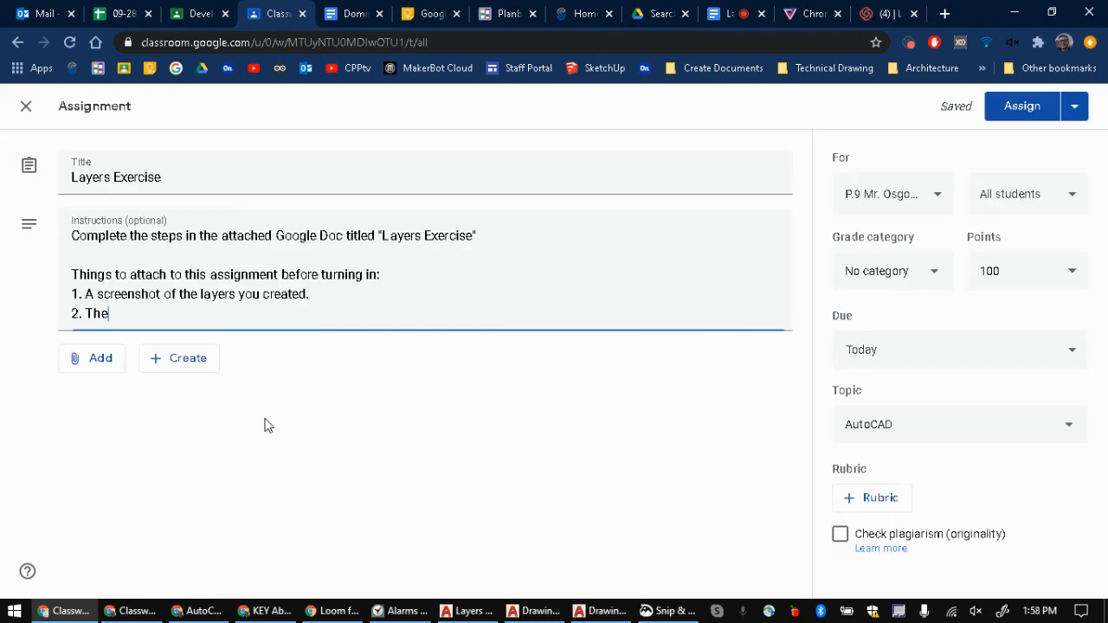